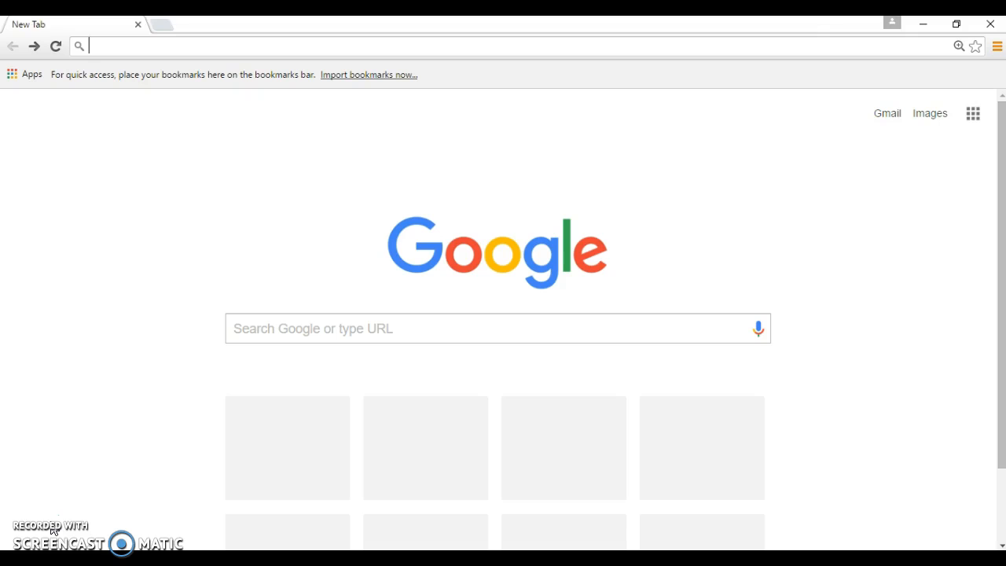
# Load prezi.com in the Chrome address bar
pyautogui.write('pr')
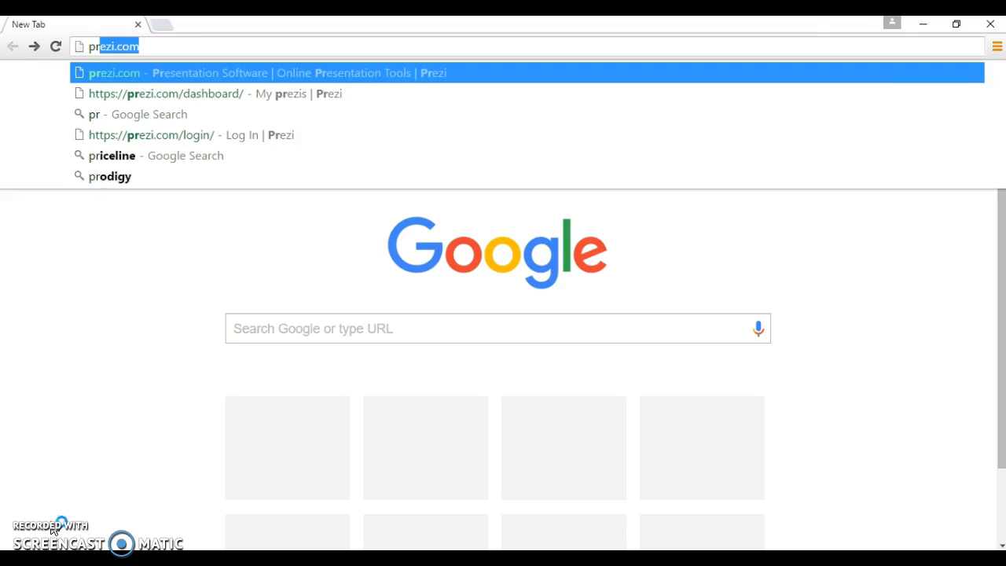
pyautogui.write('ezi.com')
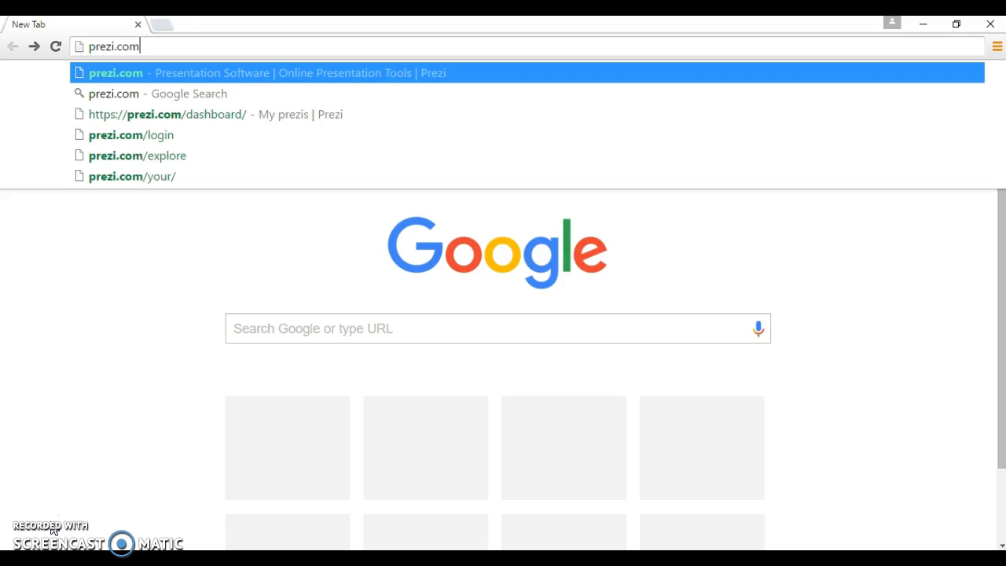
pyautogui.press('Return')
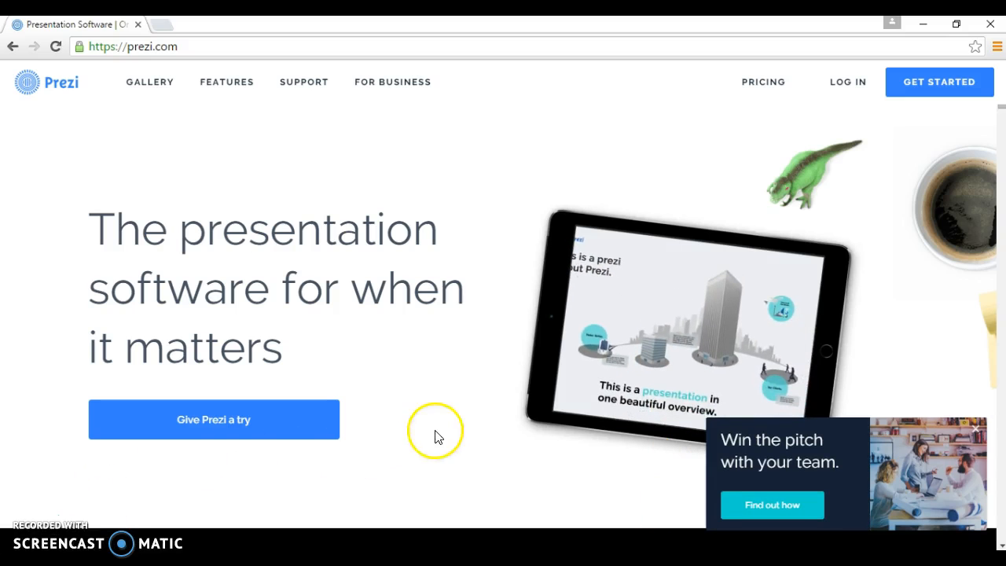
# On the log-in page, replace the pre-filled e-mail with another account's e-mail and enter its password
pyautogui.click(845, 83)
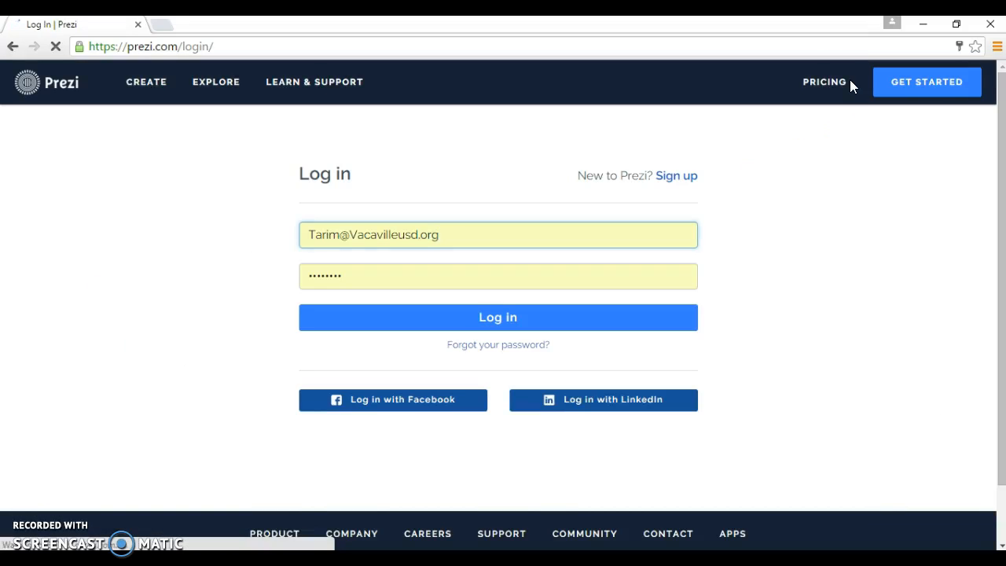
pyautogui.moveTo(436, 234); pyautogui.dragTo(260, 233)
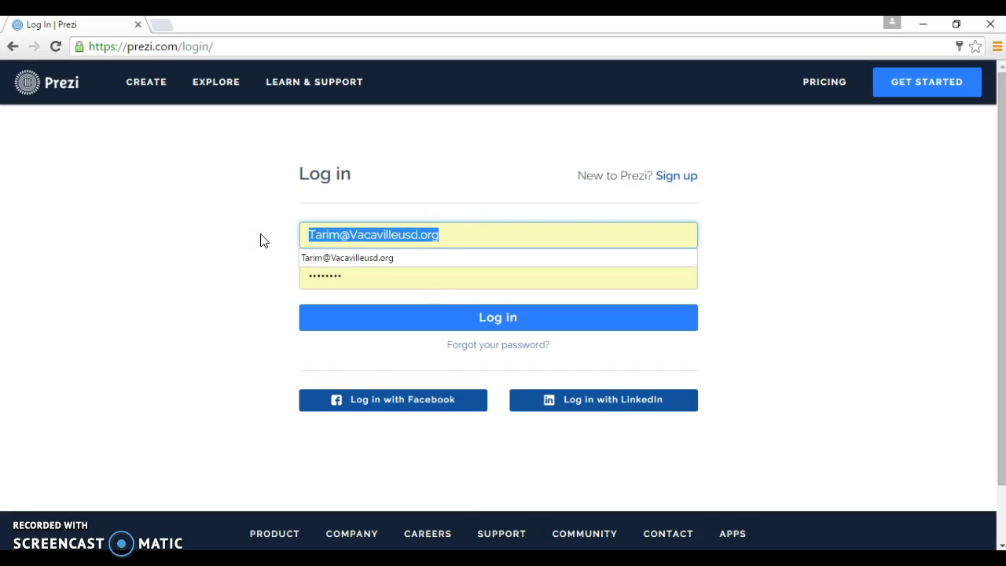
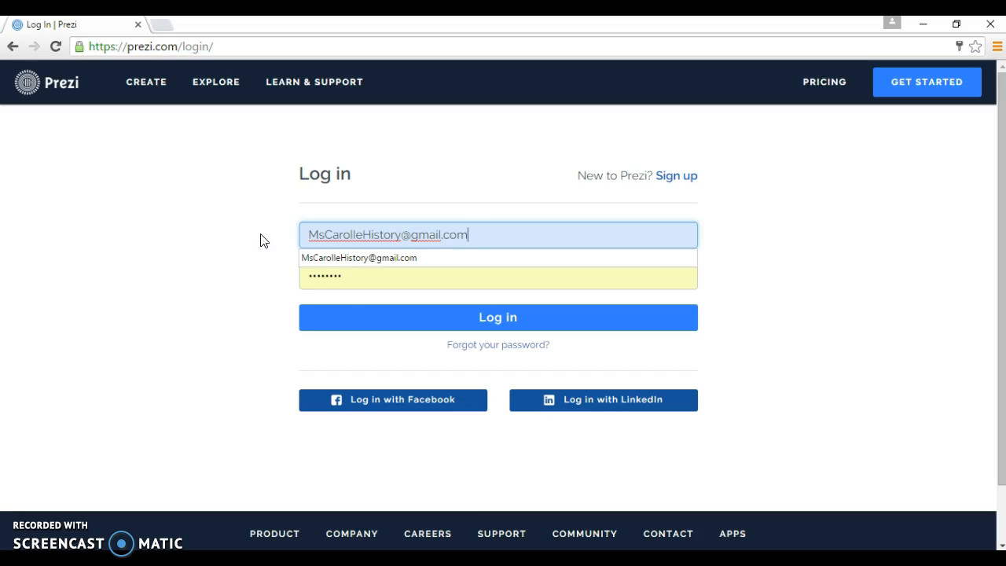
pyautogui.click(346, 277)
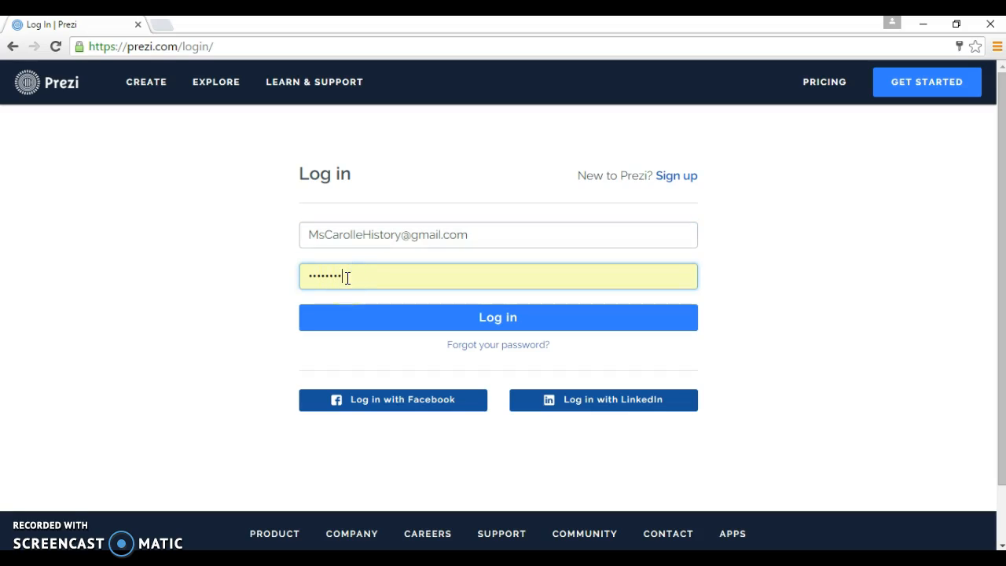
pyautogui.press('BackSpace')
pyautogui.press('BackSpace')
pyautogui.press('BackSpace')
pyautogui.press('BackSpace')
pyautogui.press('BackSpace')
pyautogui.press('BackSpace')
pyautogui.press('BackSpace')
pyautogui.press('BackSpace')
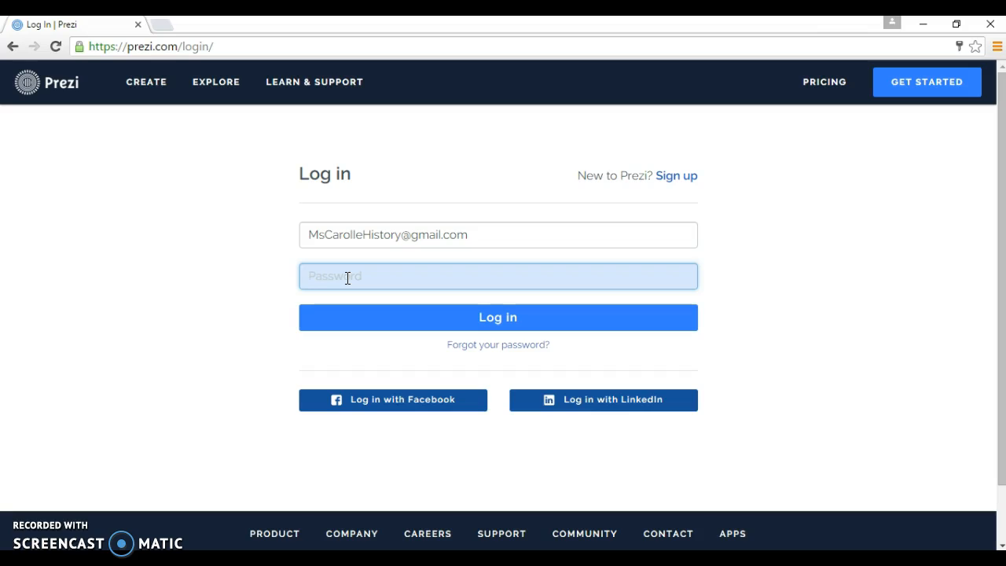
pyautogui.write('********')
# Log in and create a new prezi from the My prezis dashboard
pyautogui.click(491, 319)
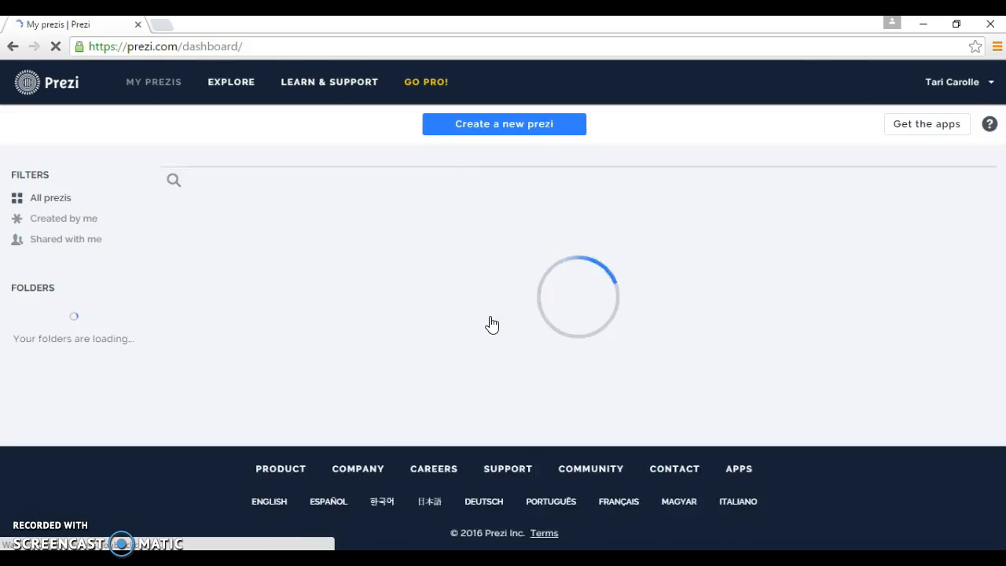
pyautogui.moveTo(490, 322)
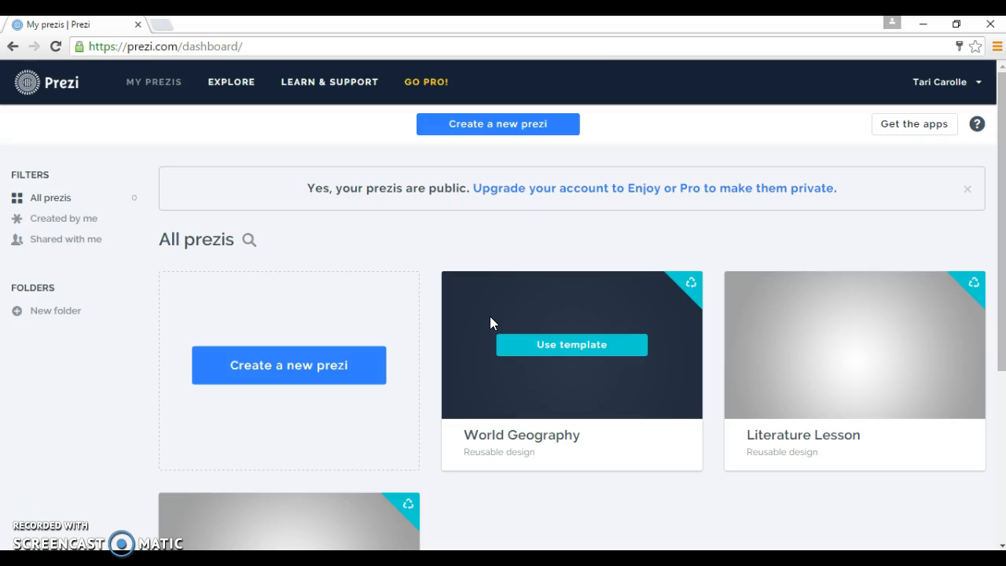
pyautogui.click(303, 367)
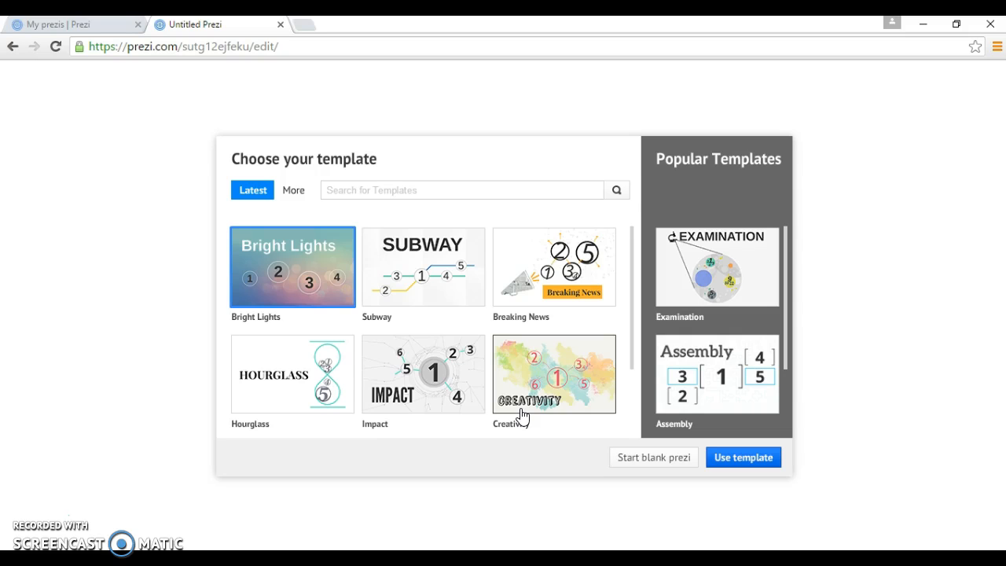
# Start a blank prezi and add a new frame with the frame type set to Invisible
pyautogui.click(634, 463)
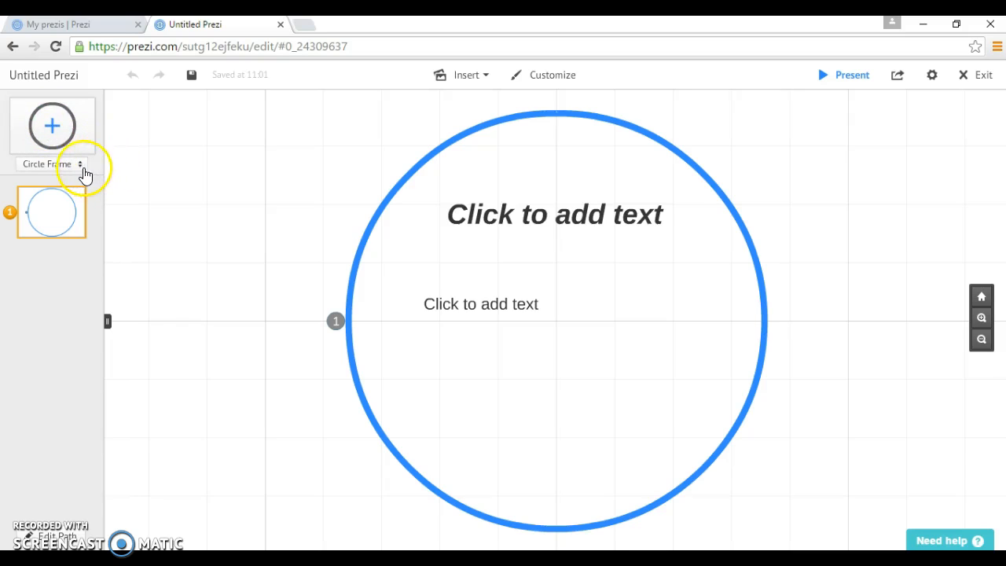
pyautogui.click(81, 171)
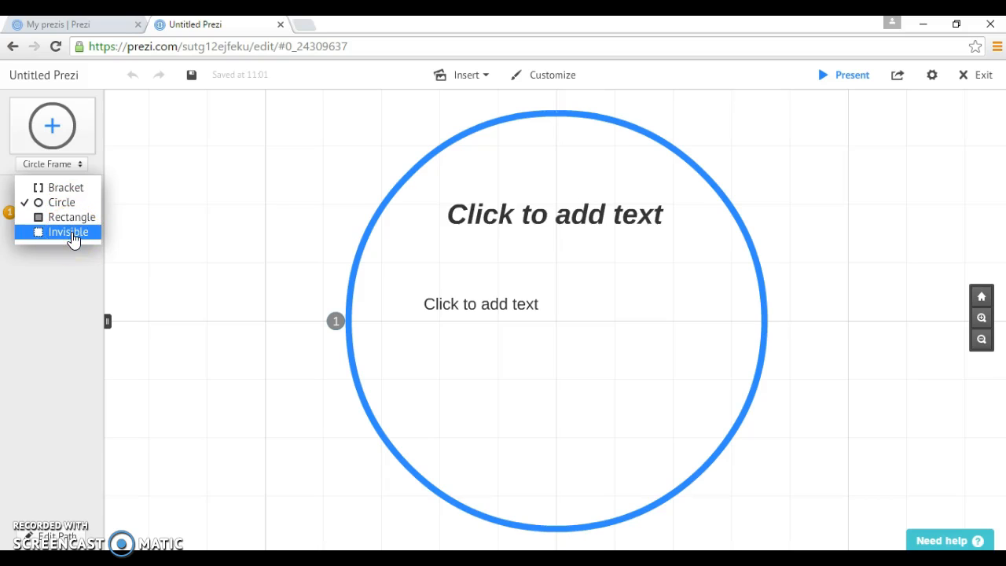
pyautogui.click(70, 232)
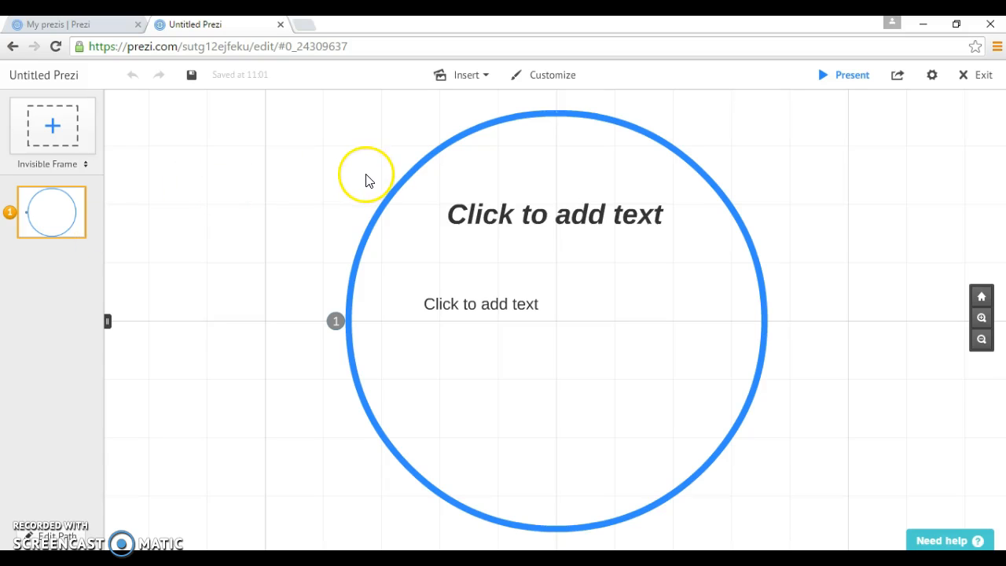
pyautogui.click(49, 135)
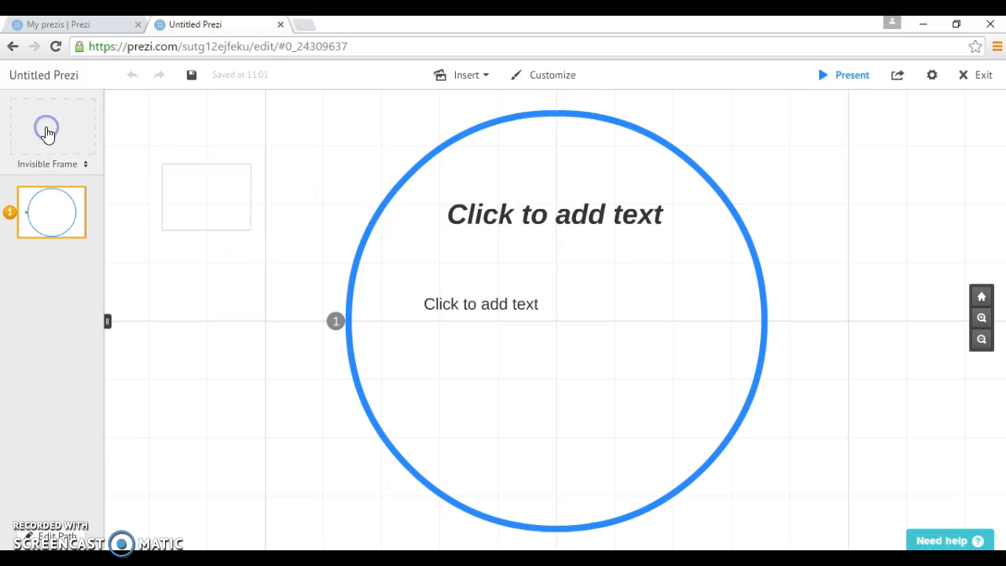
# Enlarge the invisible frame and place it at the top left beside the circle frame
pyautogui.click(202, 185)
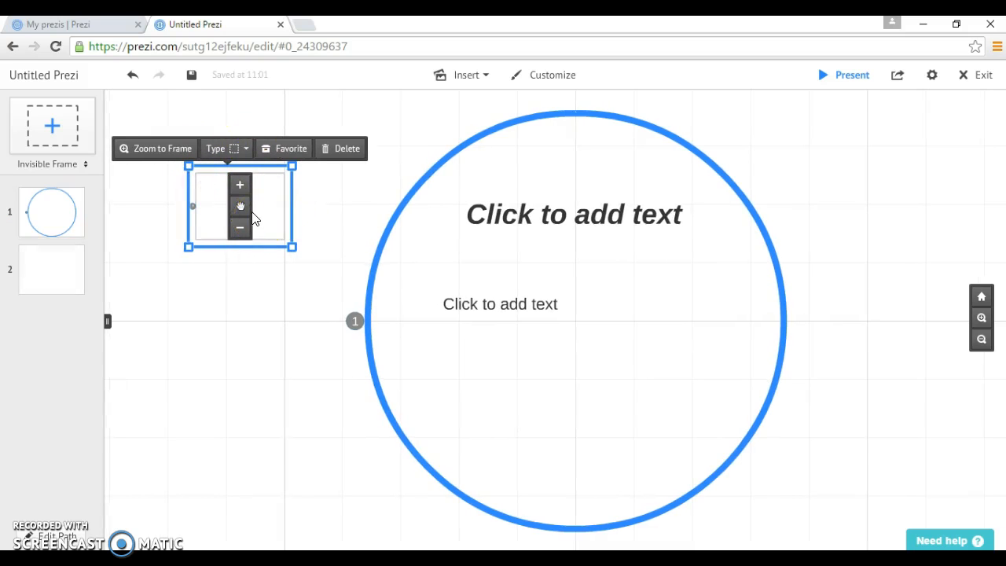
pyautogui.click(239, 187)
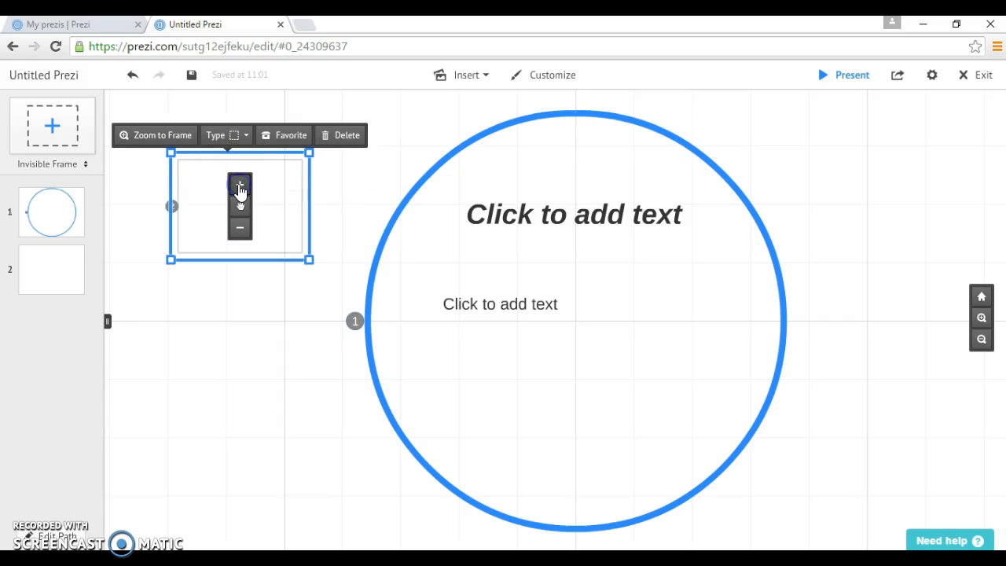
pyautogui.click(240, 186)
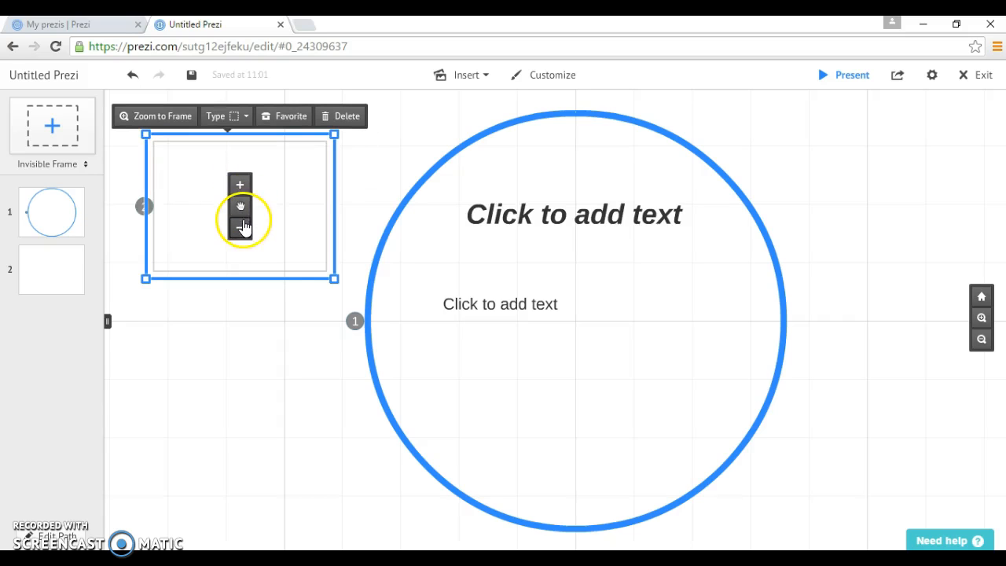
pyautogui.click(240, 229)
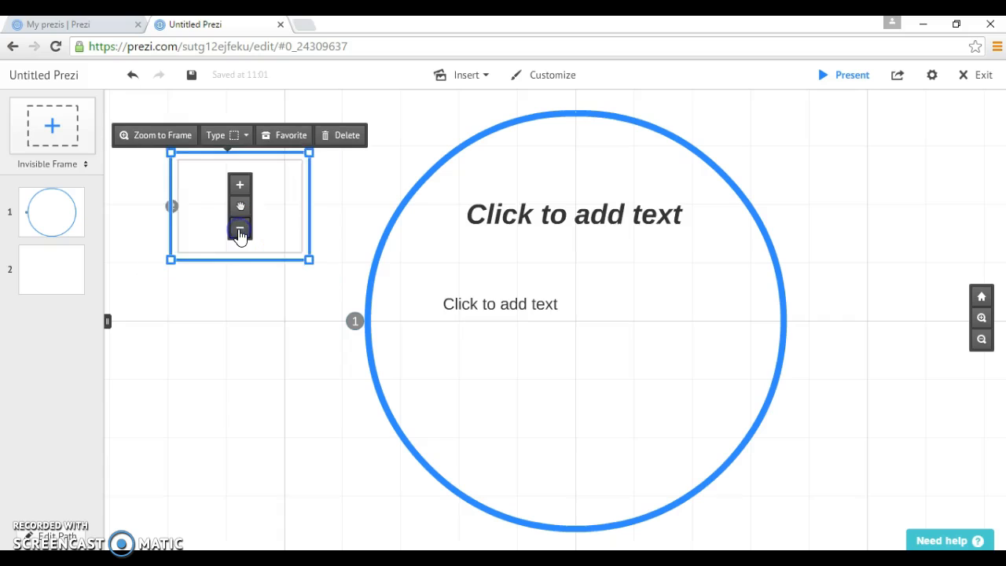
pyautogui.click(241, 230)
pyautogui.click(240, 187)
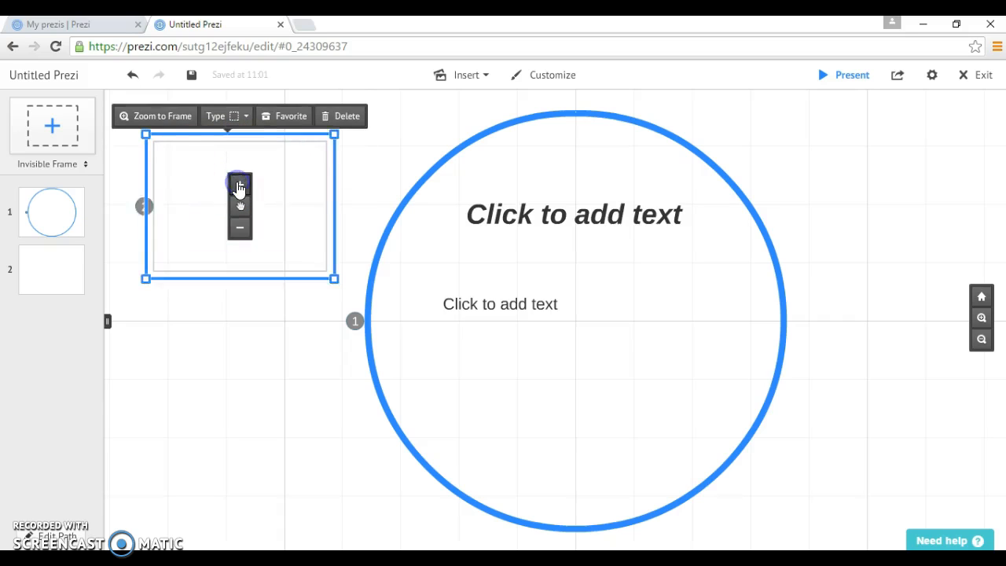
pyautogui.moveTo(241, 203)
pyautogui.mouseDown()
pyautogui.moveTo(370, 197)
pyautogui.moveTo(269, 241)
pyautogui.moveTo(190, 192)
pyautogui.moveTo(227, 181)
pyautogui.moveTo(223, 162)
pyautogui.moveTo(235, 202)
pyautogui.moveTo(276, 181)
pyautogui.moveTo(265, 202)
pyautogui.moveTo(273, 204)
pyautogui.moveTo(238, 187)
pyautogui.mouseUp()
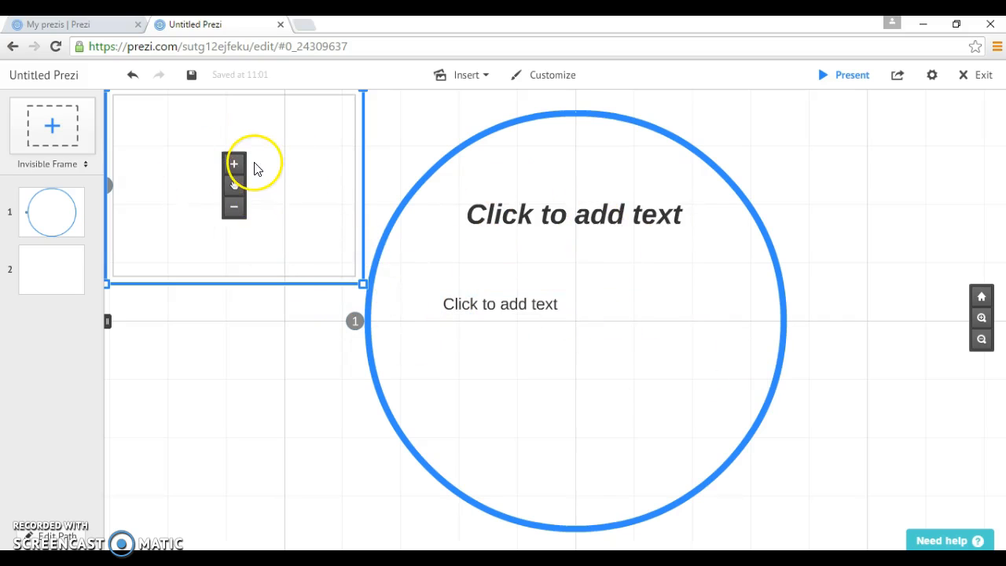
pyautogui.click(285, 434)
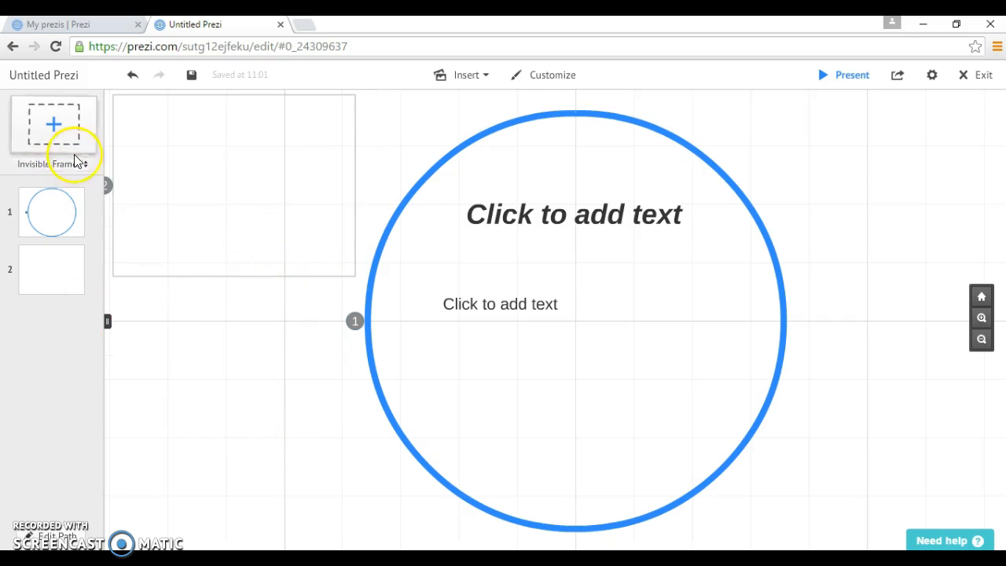
# Add a Bracket frame and move it below the invisible frame
pyautogui.click(85, 164)
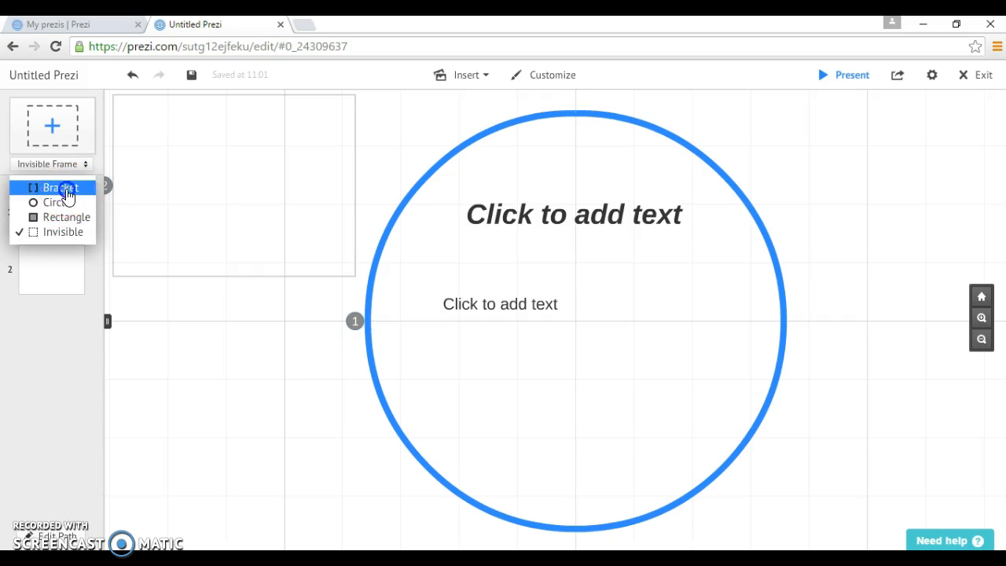
pyautogui.click(66, 189)
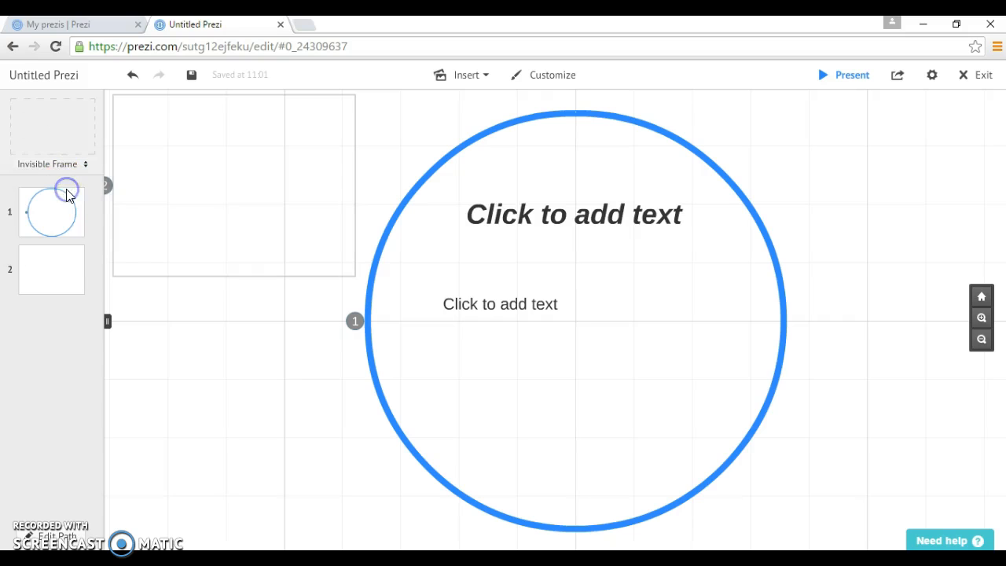
pyautogui.click(53, 131)
pyautogui.click(209, 202)
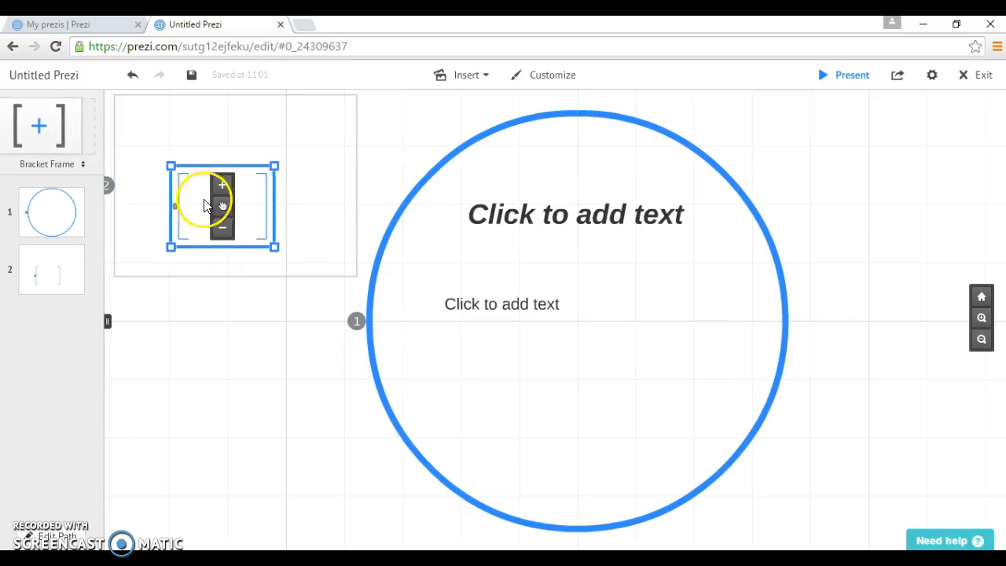
pyautogui.moveTo(257, 212); pyautogui.dragTo(253, 428)
pyautogui.click(386, 488)
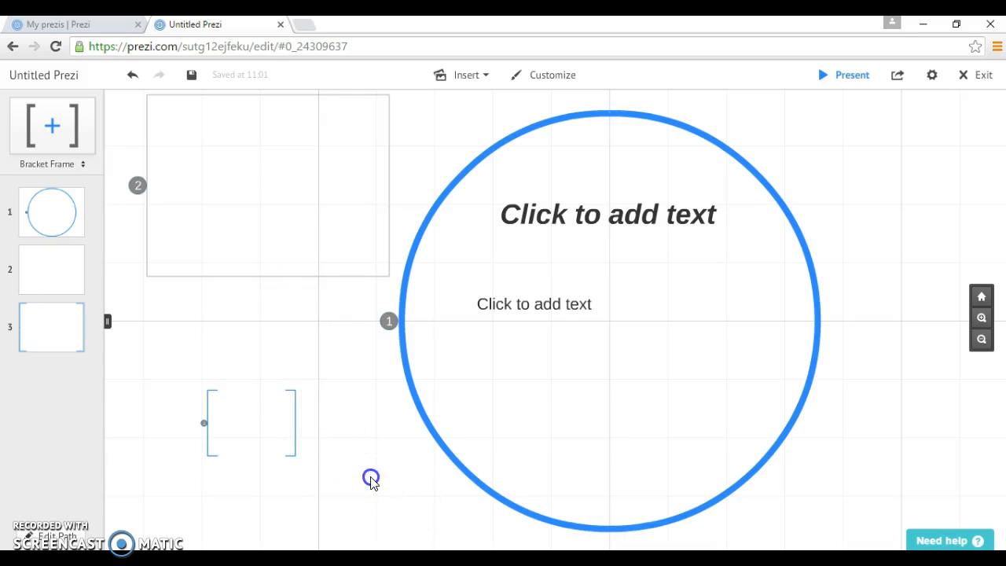
pyautogui.click(241, 442)
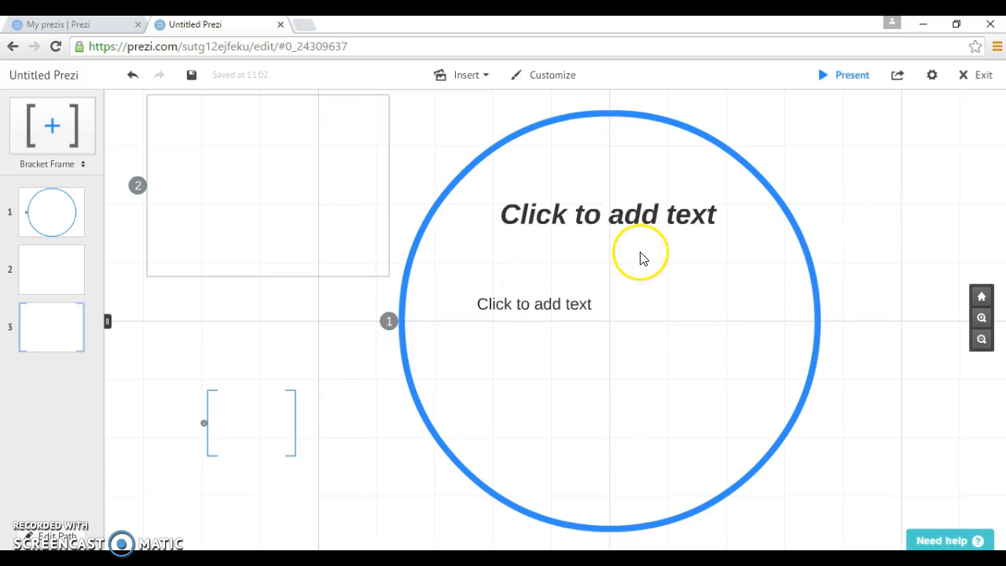
# Title the circle frame with the user's name and place 'Sample Prezi' centred below it
pyautogui.click(643, 217)
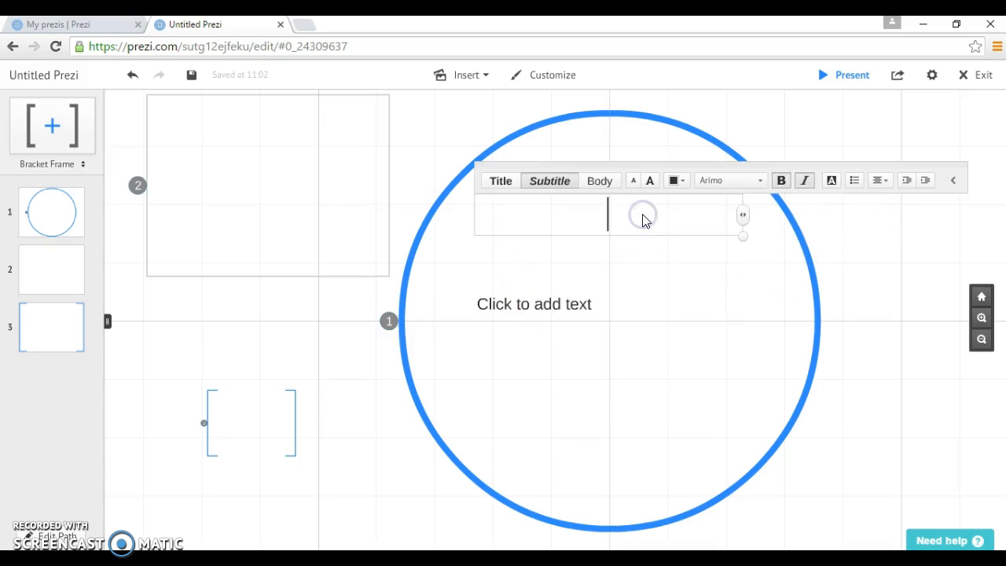
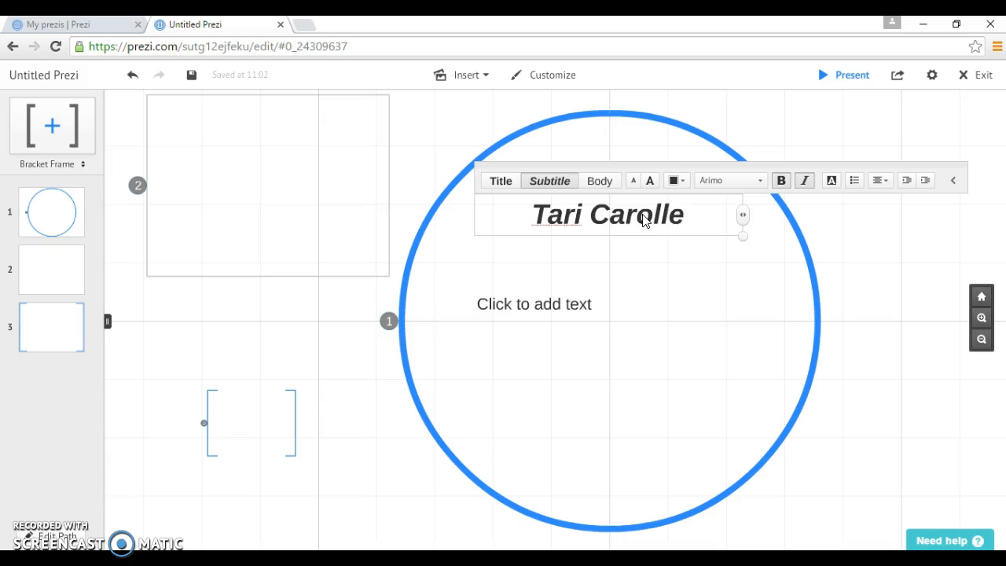
pyautogui.click(568, 305)
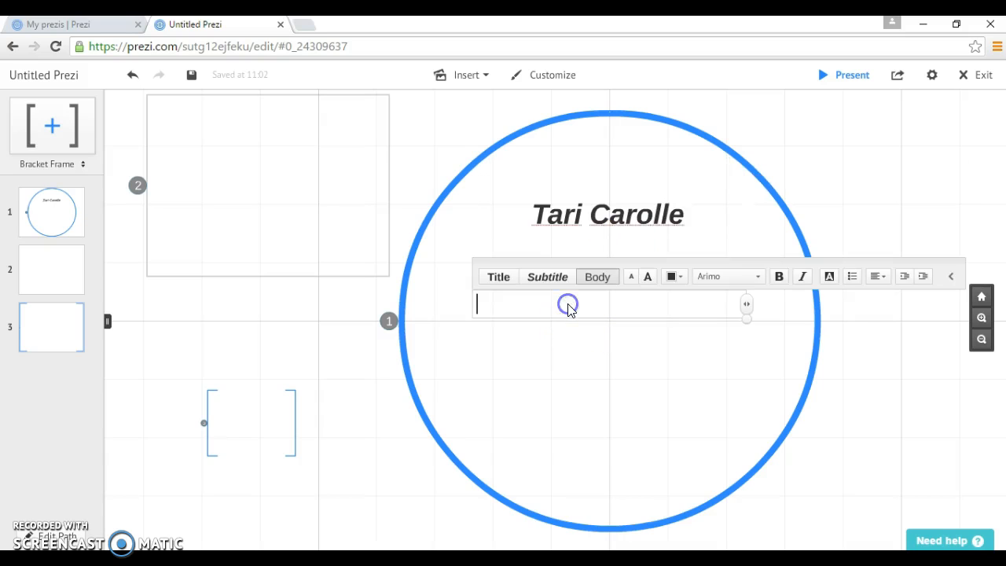
pyautogui.write('Sample Prezi')
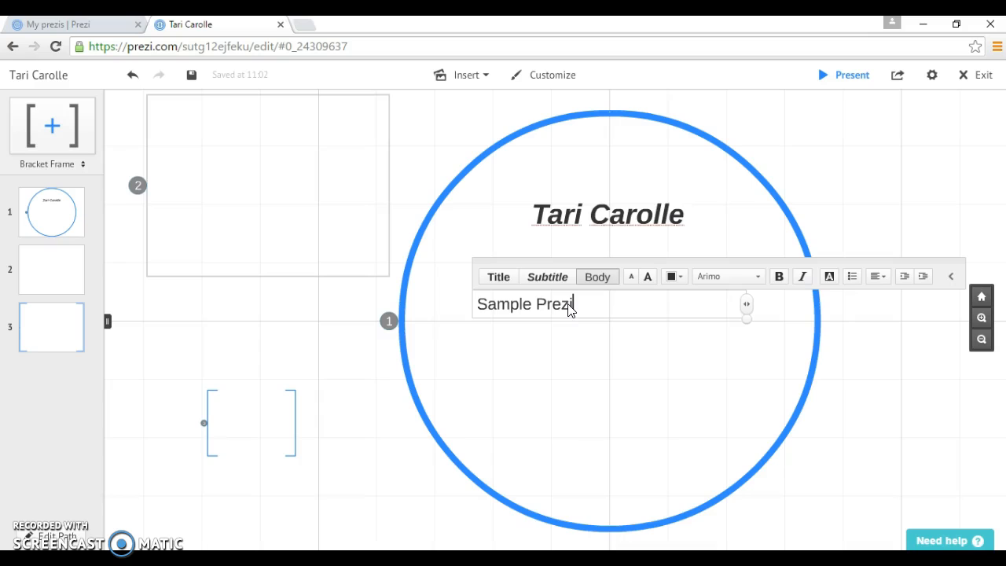
pyautogui.click(617, 370)
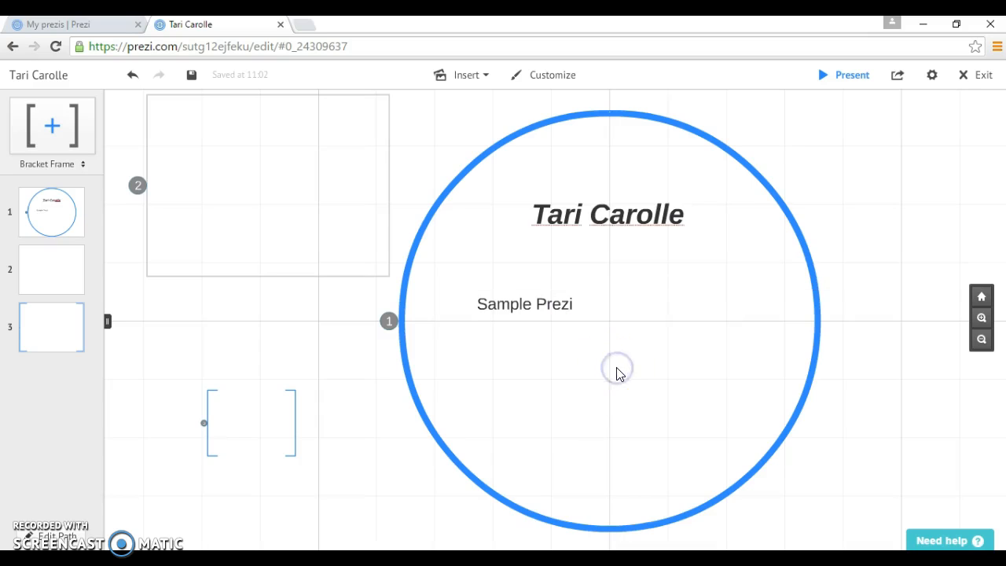
pyautogui.moveTo(579, 297); pyautogui.dragTo(647, 382)
pyautogui.moveTo(621, 219); pyautogui.dragTo(655, 221)
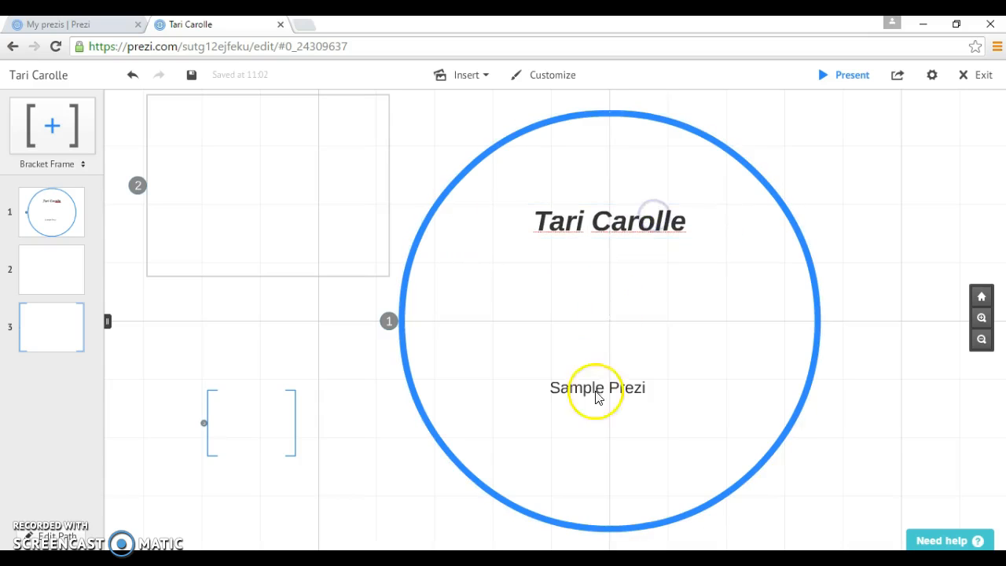
# Make the circle's title text purple and set it in the Arsenal font
pyautogui.click(660, 229)
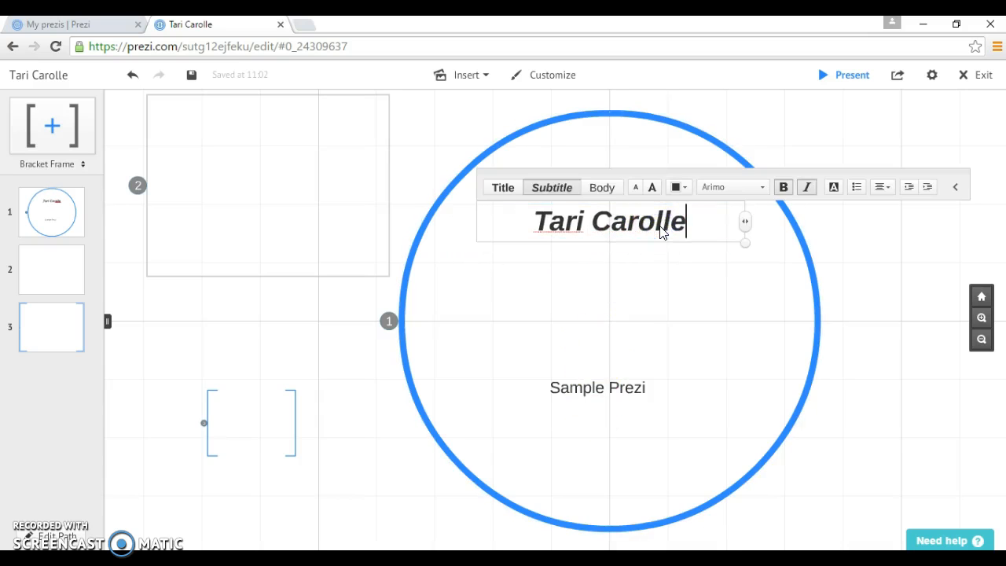
pyautogui.moveTo(695, 227); pyautogui.dragTo(521, 231)
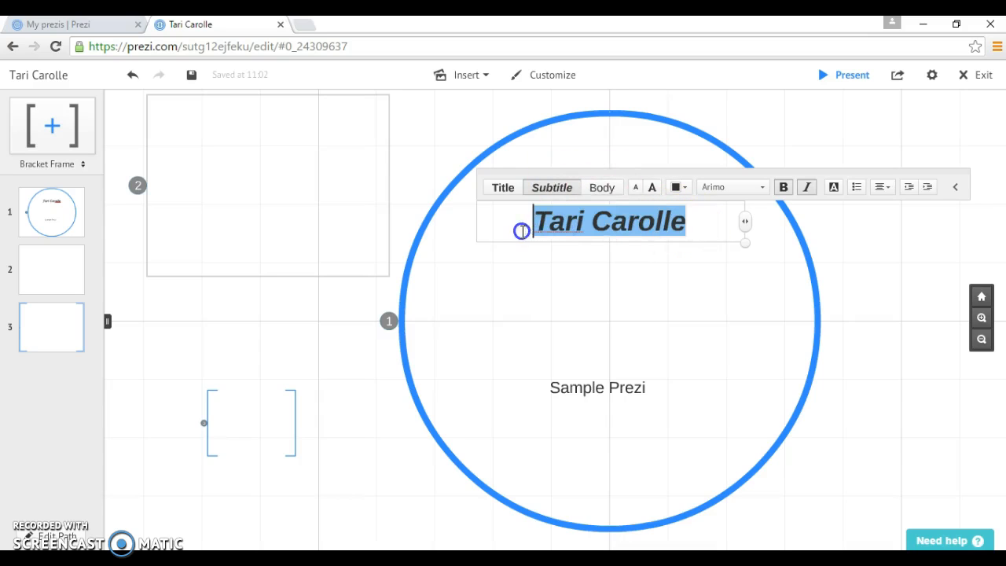
pyautogui.click(680, 187)
pyautogui.click(672, 149)
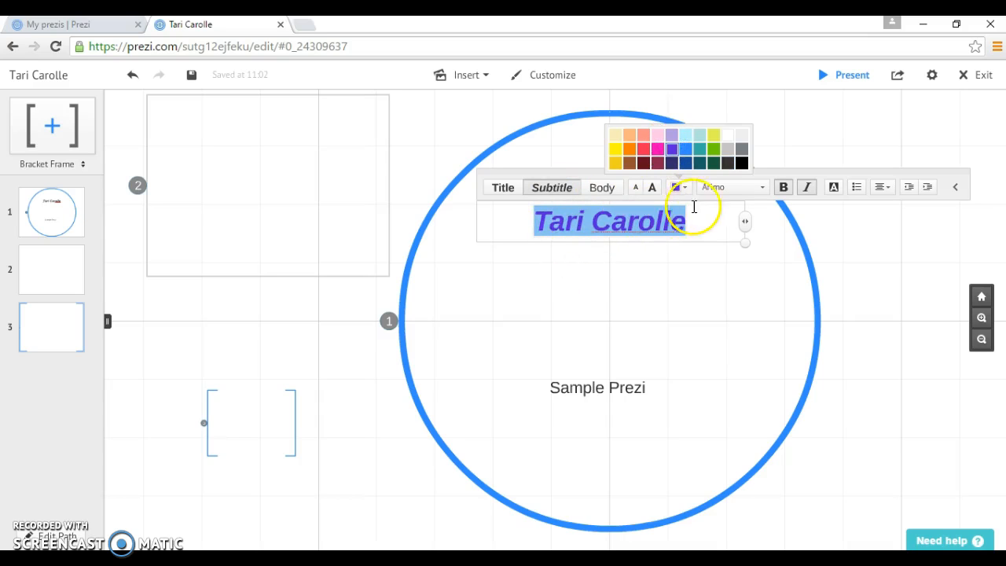
pyautogui.click(766, 189)
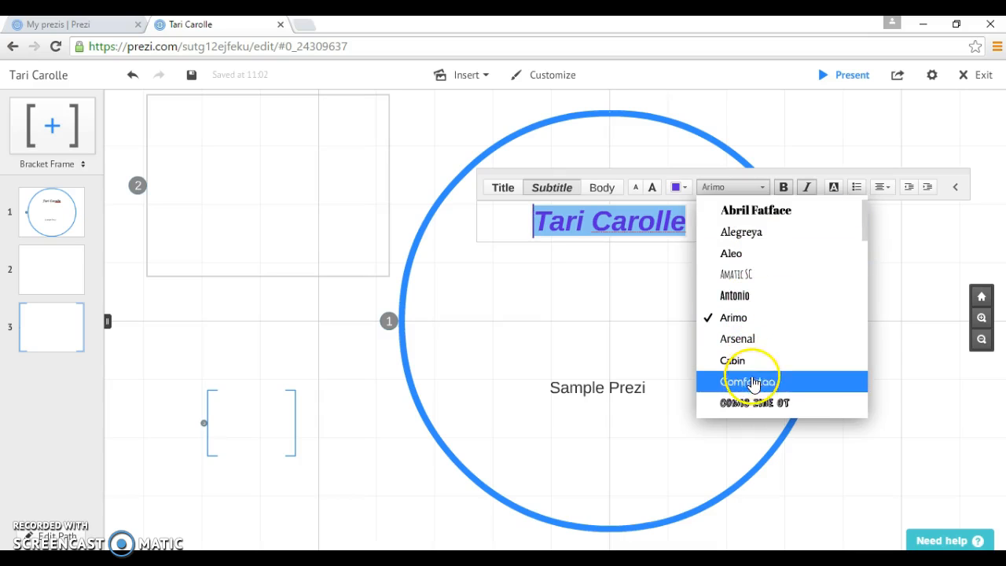
pyautogui.rightClick(750, 405)
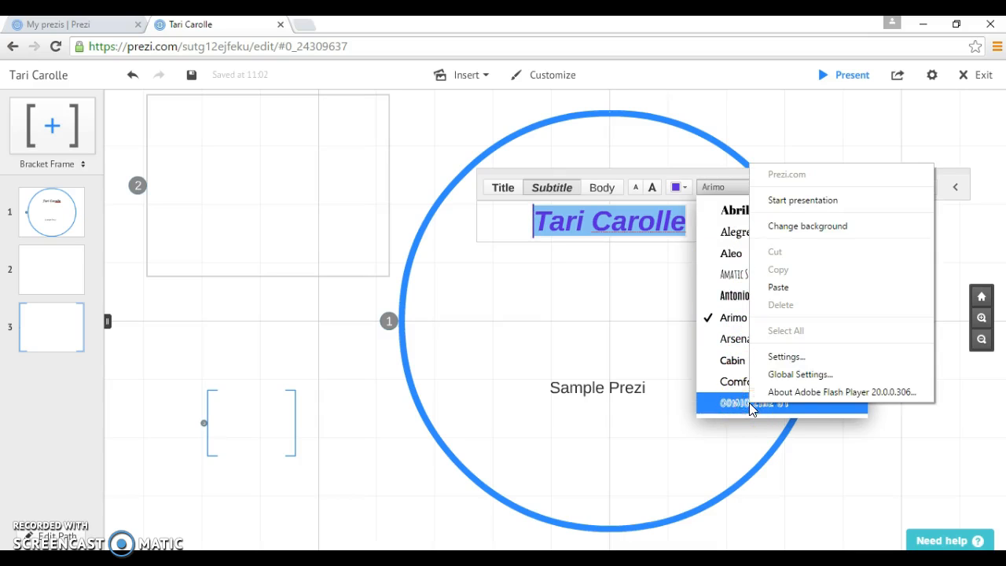
pyautogui.rightClick(737, 338)
pyautogui.click(736, 341)
pyautogui.click(735, 340)
pyautogui.click(734, 340)
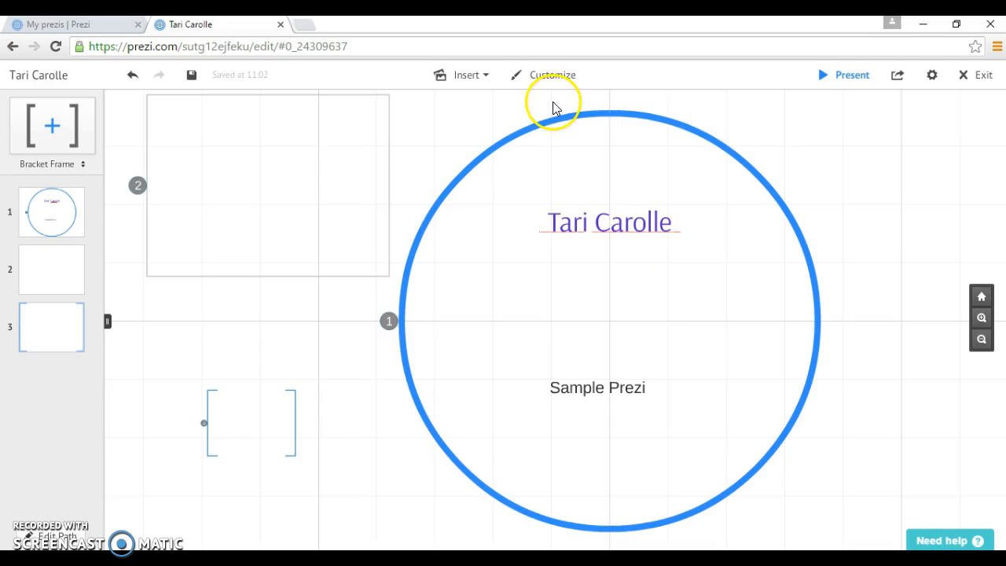
# Set the canvas background colour to light cyan in the Customize settings
pyautogui.click(553, 78)
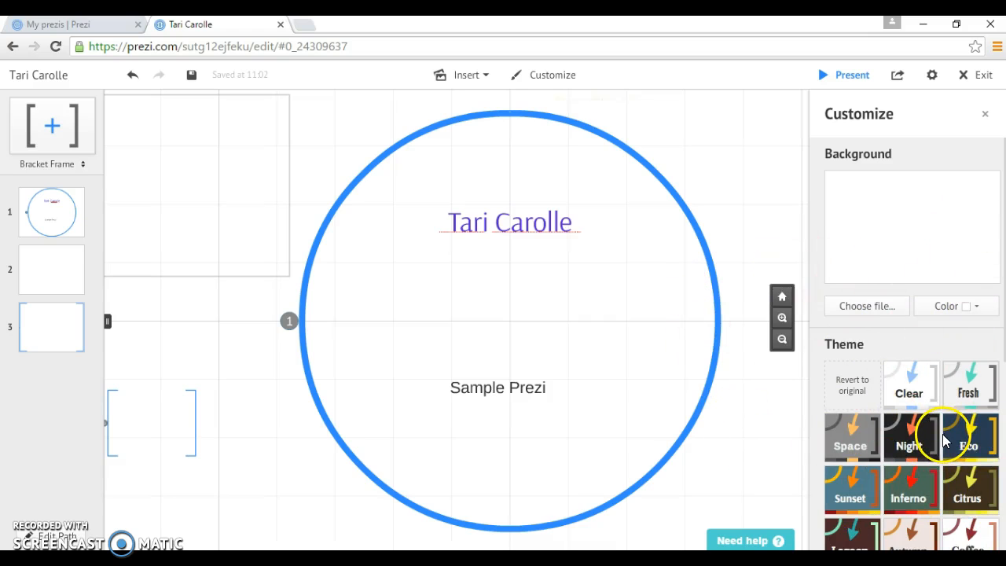
pyautogui.click(976, 307)
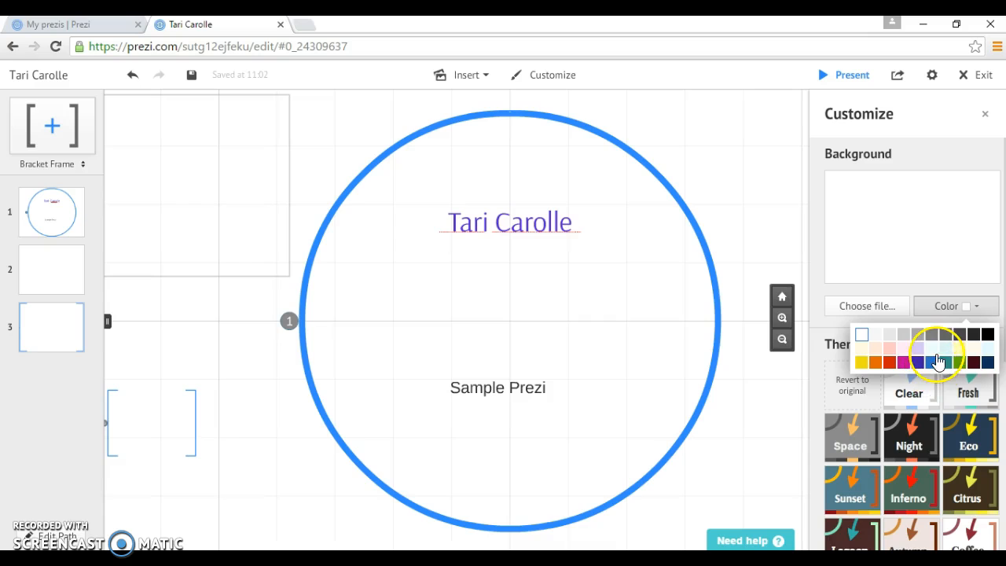
pyautogui.click(945, 352)
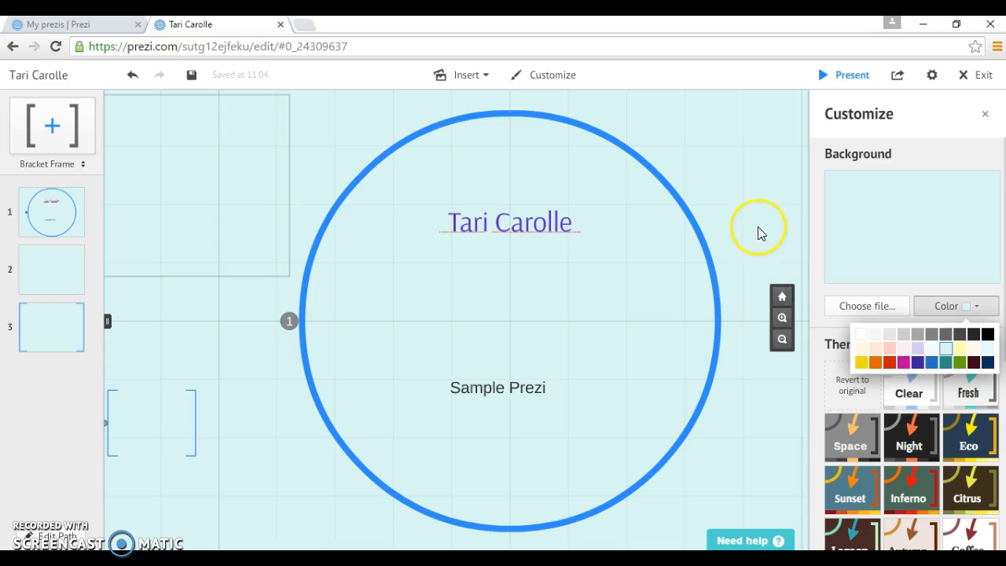
pyautogui.click(731, 176)
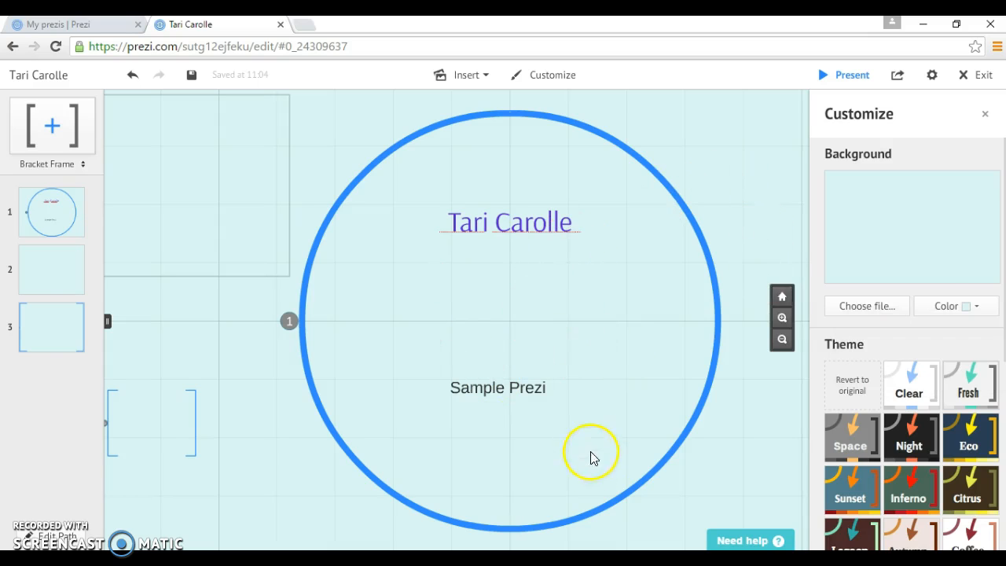
# Shrink the circle frame and pan so frame 2 and the bracket frame show on its left
pyautogui.click(638, 490)
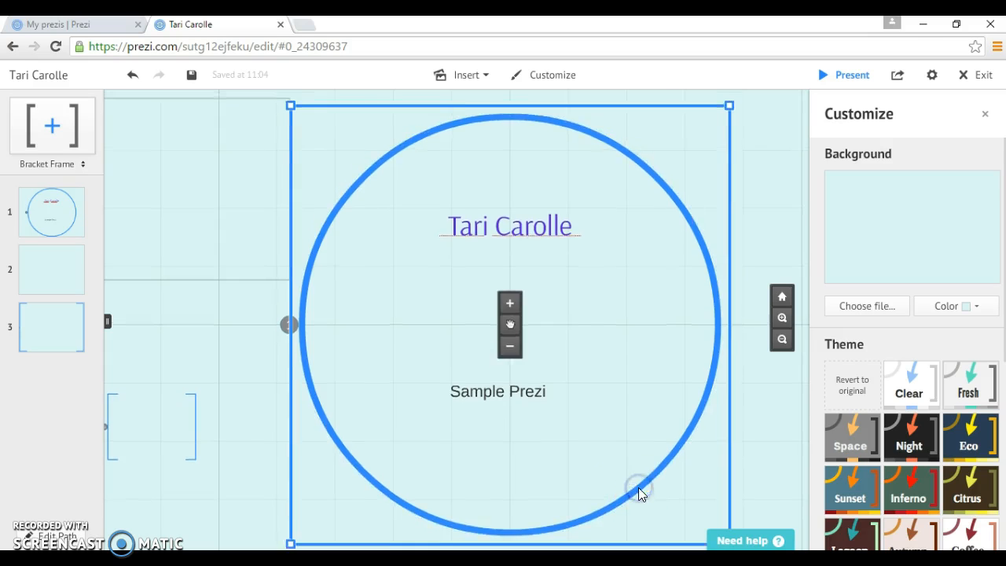
pyautogui.moveTo(730, 127); pyautogui.dragTo(639, 259)
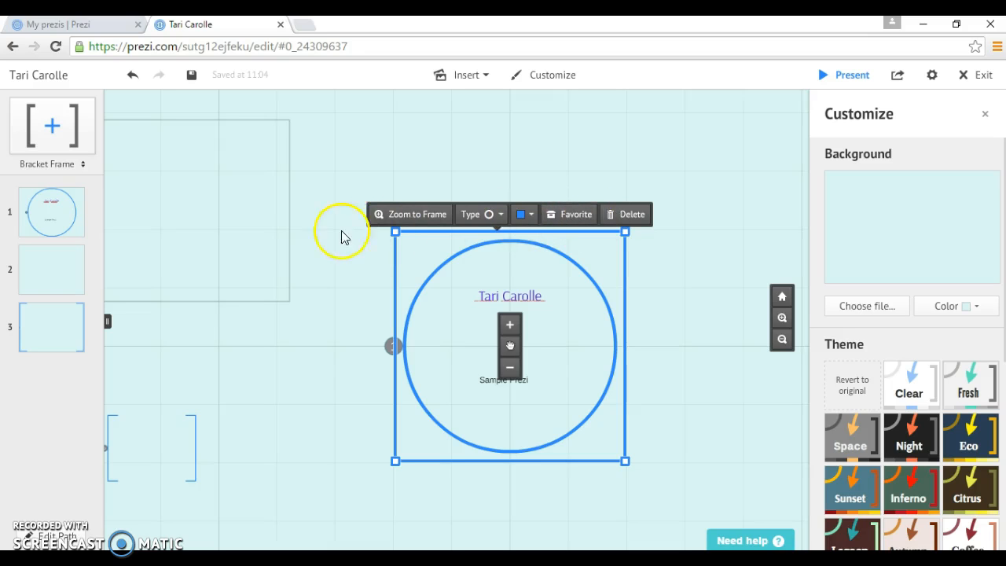
pyautogui.click(227, 206)
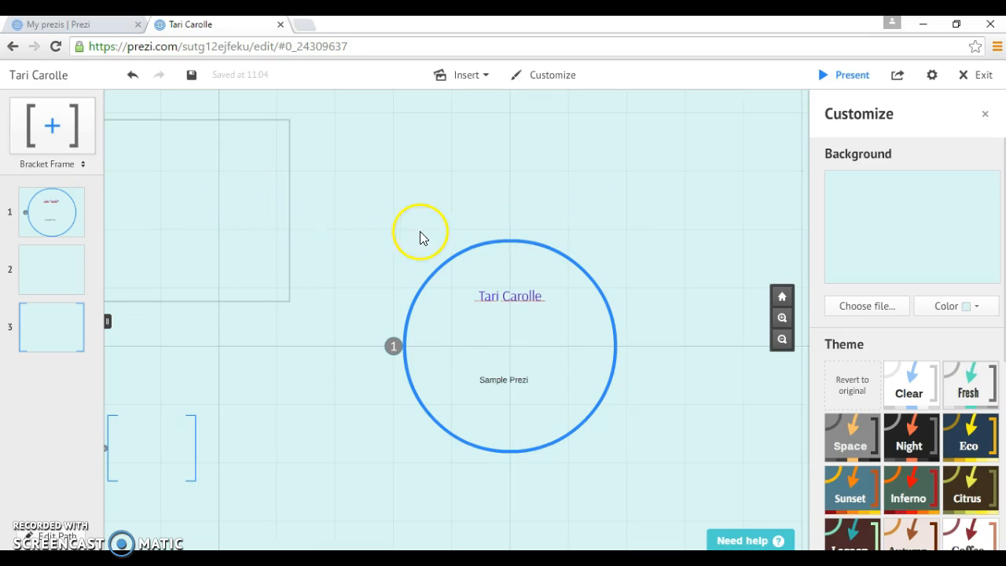
pyautogui.moveTo(338, 201); pyautogui.dragTo(513, 189)
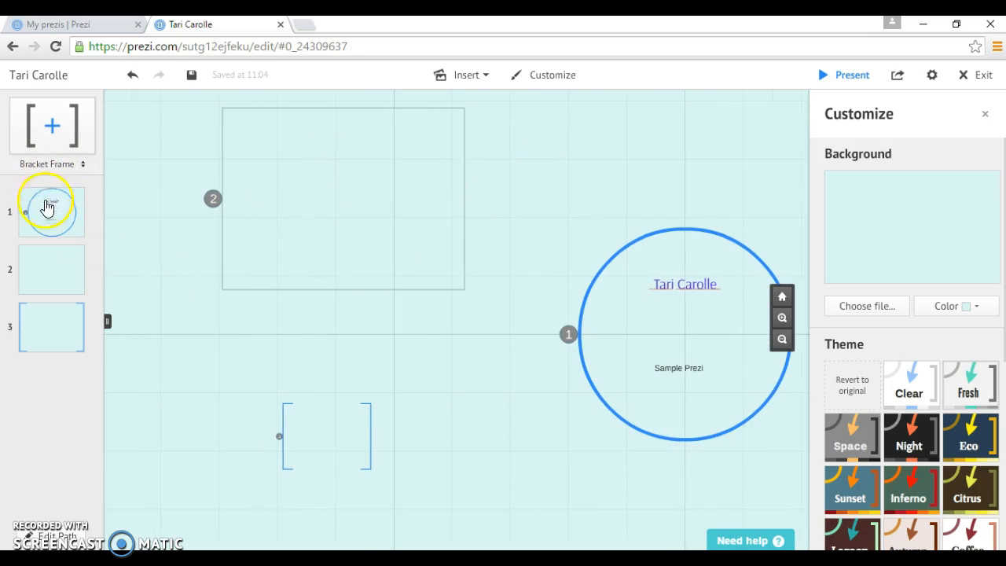
# Insert the recommended rock-climber photo via Insert > Image and drag it into frame 2
pyautogui.click(342, 179)
pyautogui.click(481, 75)
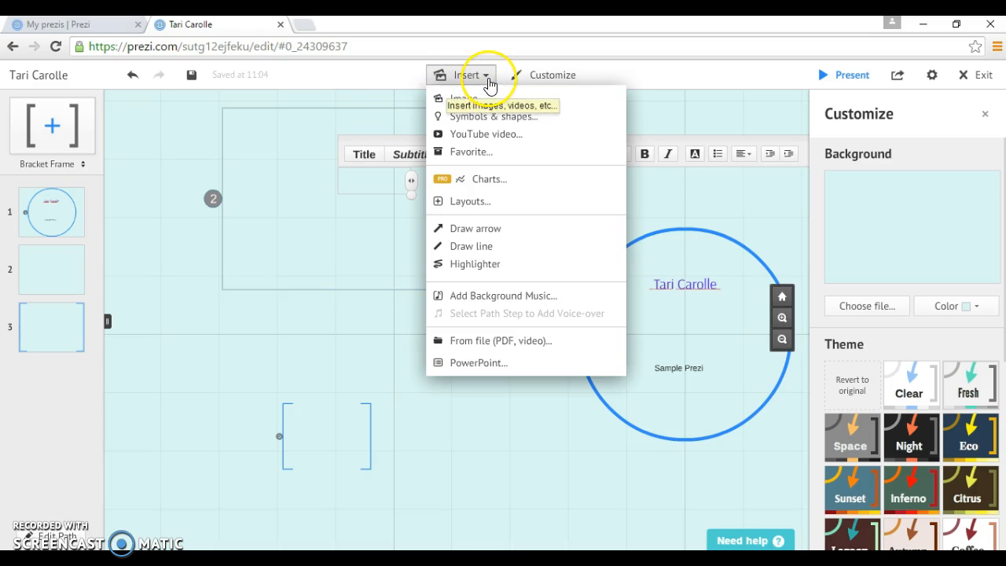
pyautogui.click(464, 99)
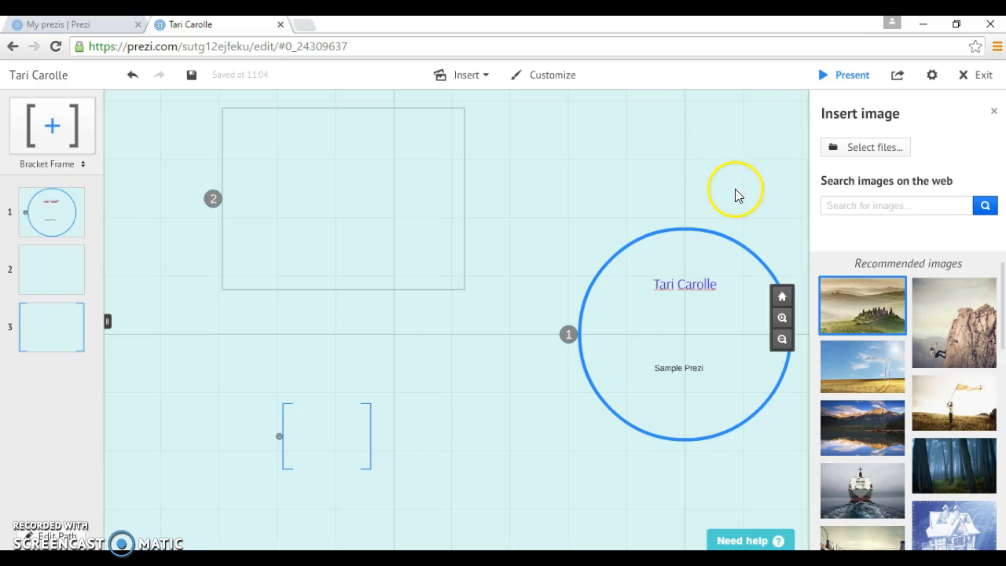
pyautogui.click(963, 350)
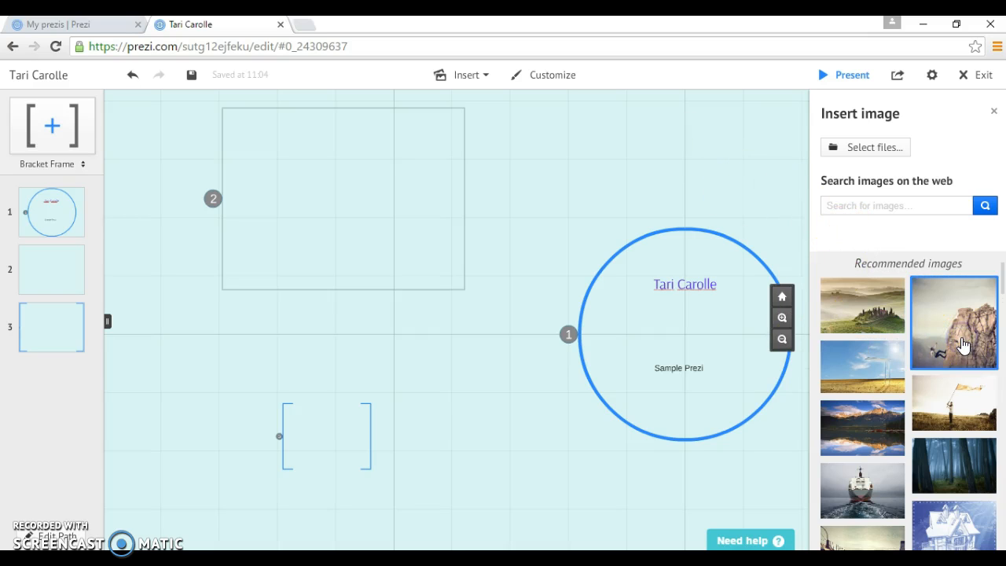
pyautogui.moveTo(963, 345); pyautogui.dragTo(343, 218)
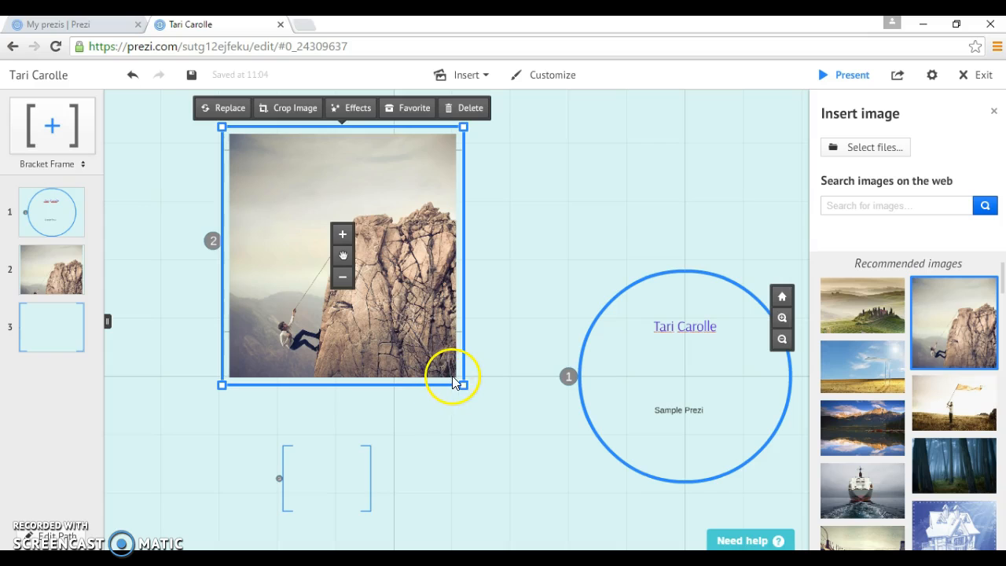
pyautogui.moveTo(463, 384)
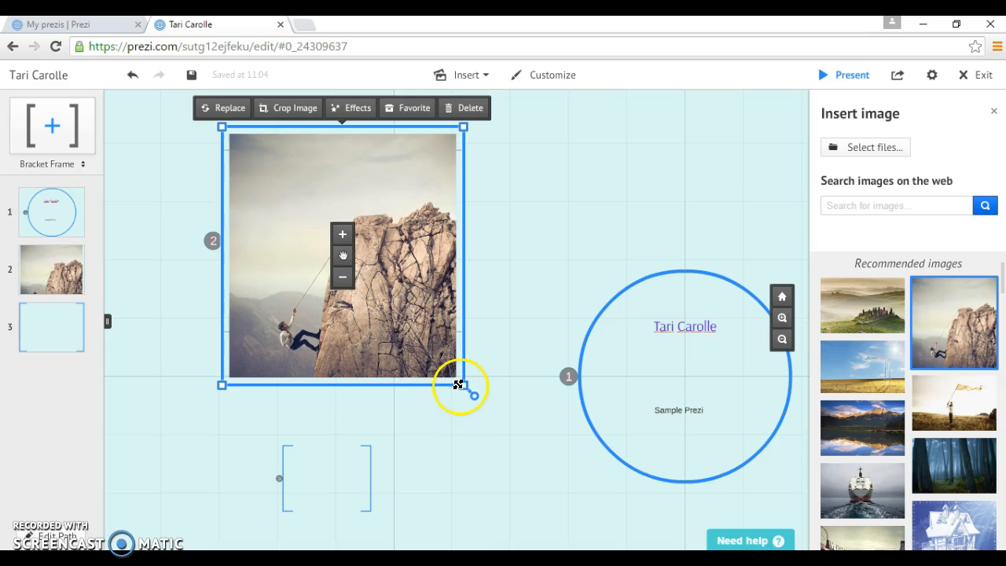
pyautogui.moveTo(463, 387); pyautogui.dragTo(414, 318)
pyautogui.doubleClick(354, 256)
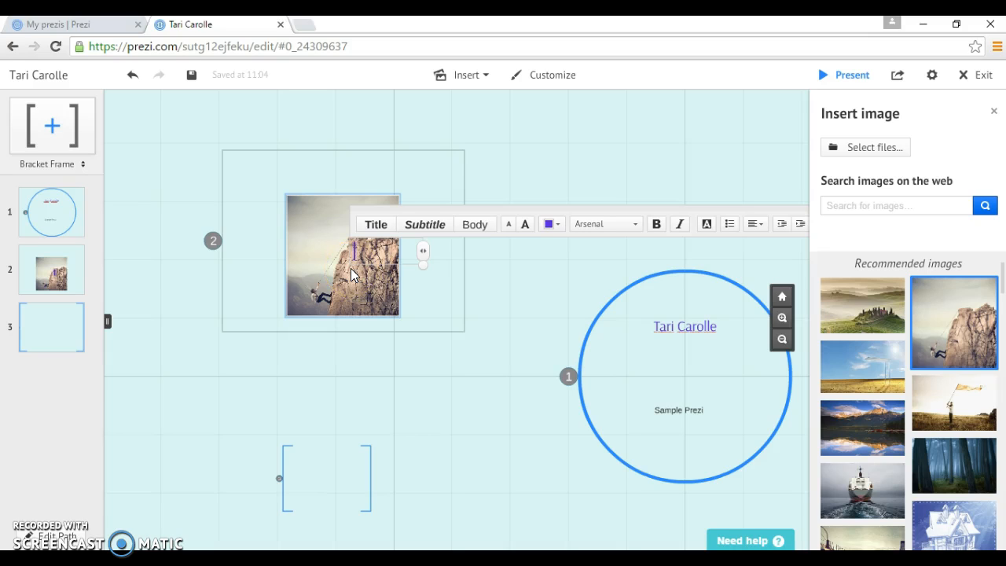
pyautogui.write('www')
pyautogui.write('.flicker.edu')
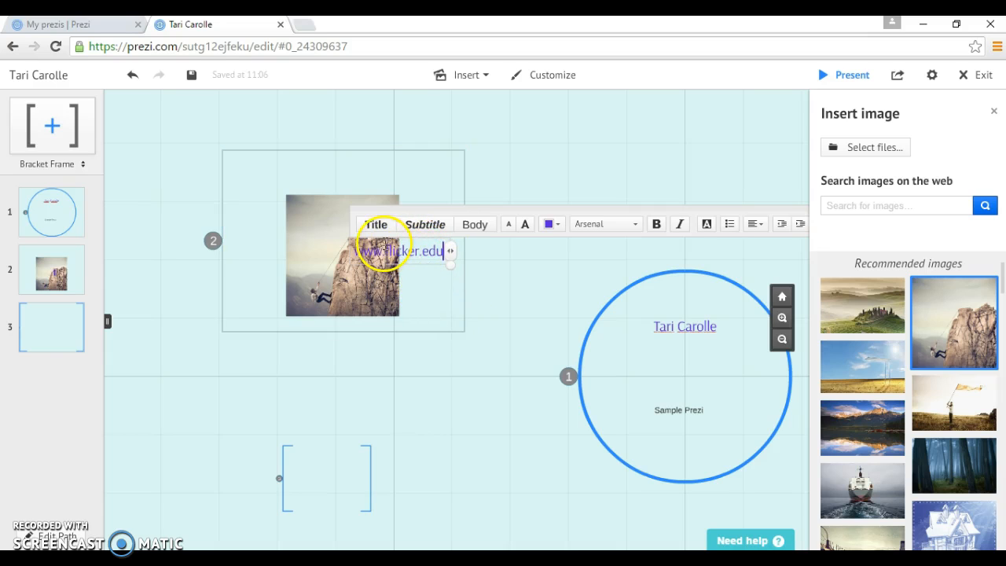
pyautogui.click(382, 245)
pyautogui.doubleClick(382, 244)
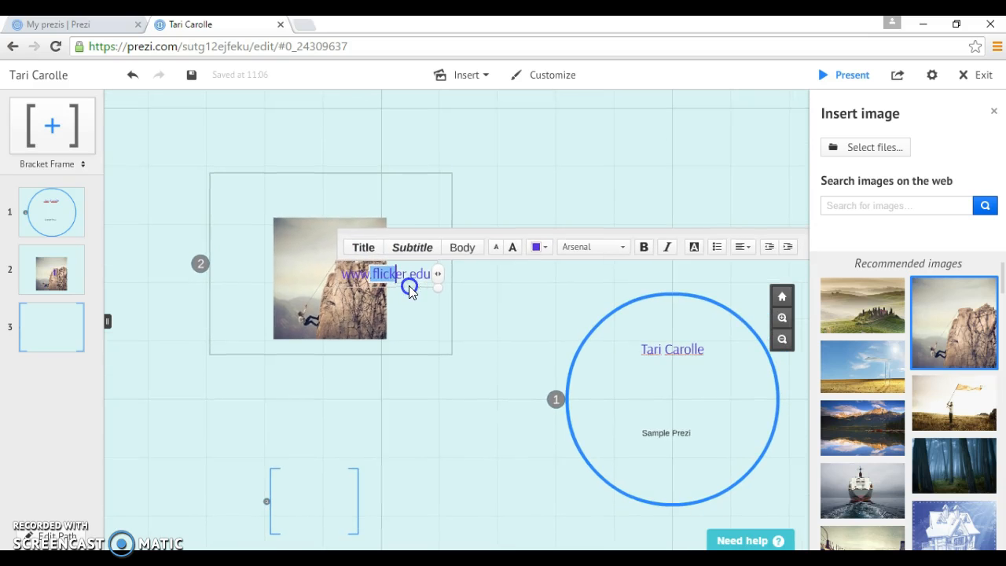
pyautogui.doubleClick(412, 301)
pyautogui.click(510, 291)
pyautogui.click(404, 269)
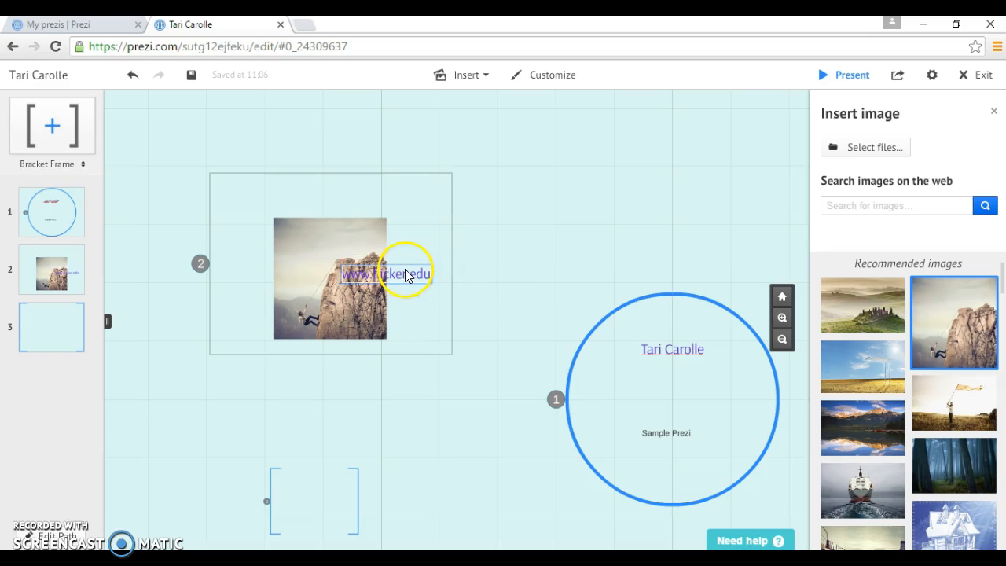
pyautogui.moveTo(406, 265); pyautogui.dragTo(344, 341)
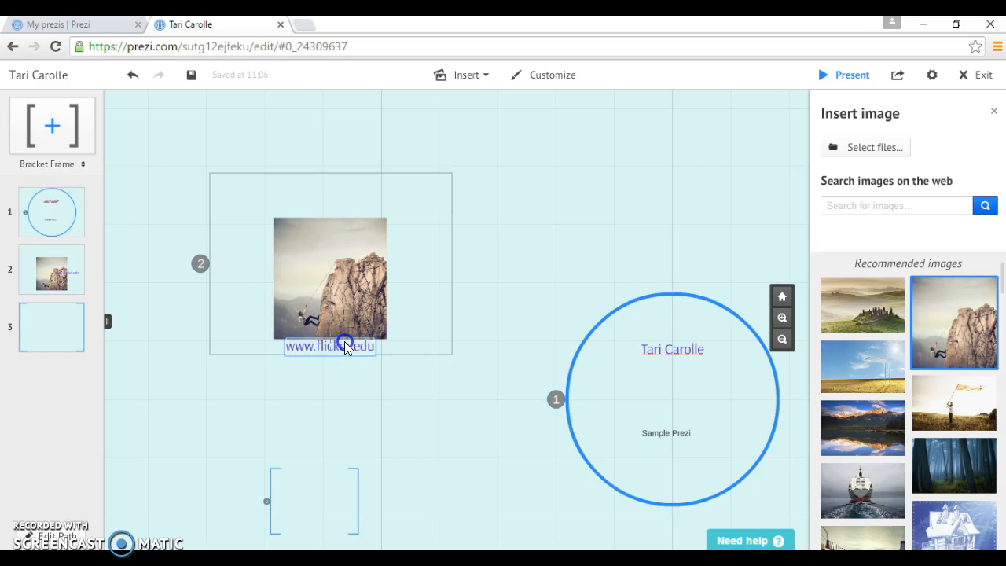
pyautogui.click(442, 264)
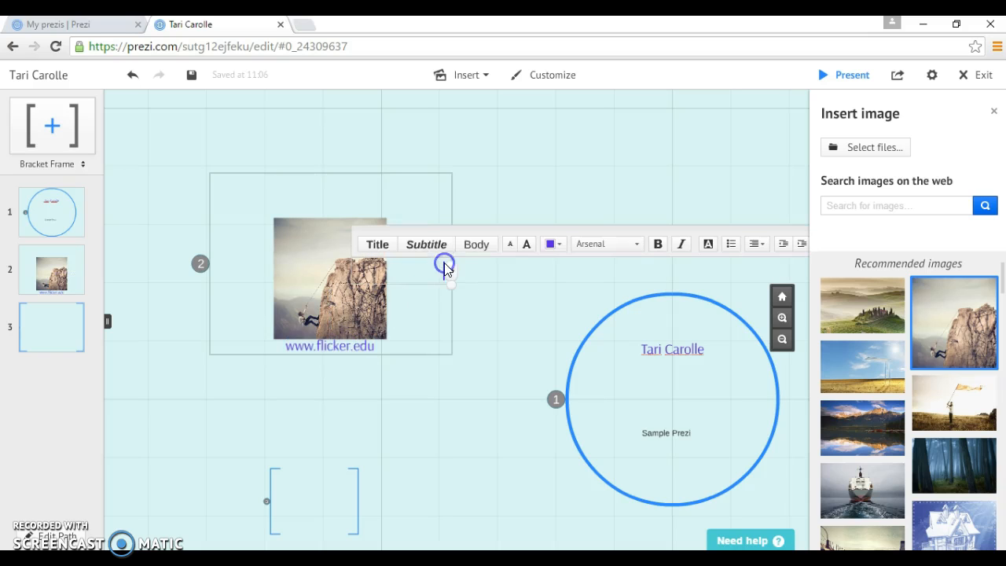
pyautogui.click(545, 166)
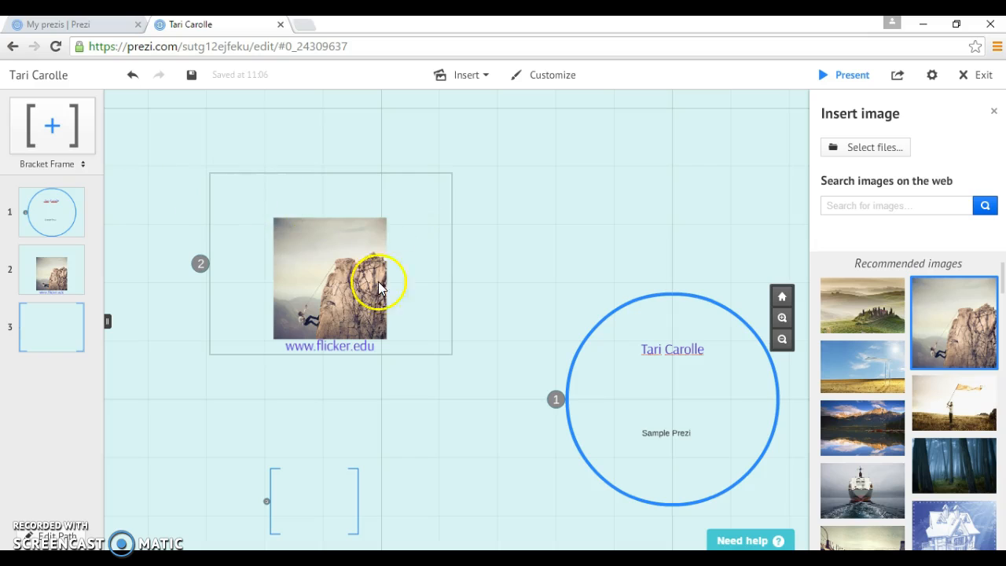
# Type a two-line description starting 'his is a picture of' above the climber photo, then deselect everything
pyautogui.doubleClick(229, 187)
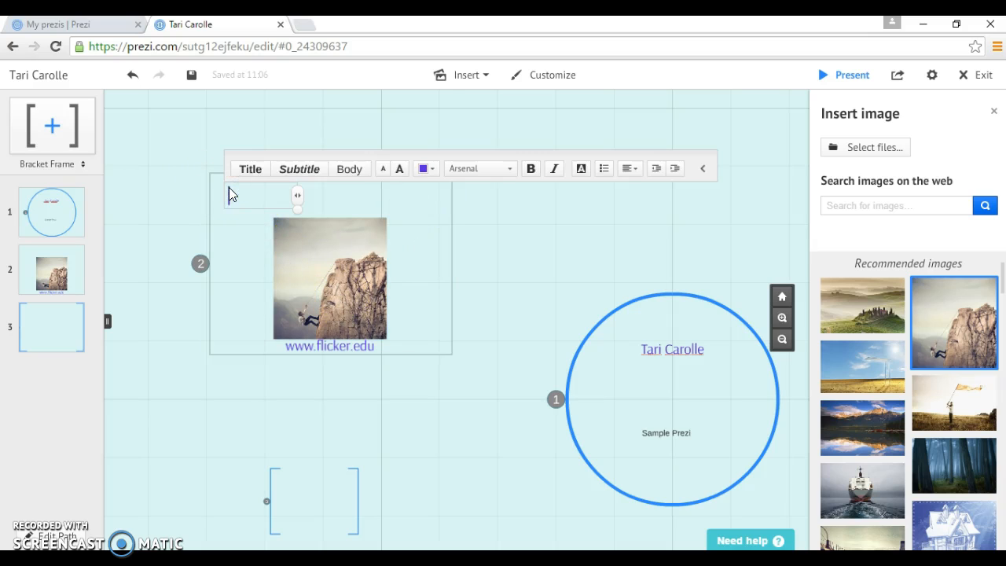
pyautogui.doubleClick(203, 217)
pyautogui.write('his is a picture of jfks;lj fsjofjeo hjsajhoie fjeklhfe')
pyautogui.press('Return')
pyautogui.write('ksljkl hekjhf ')
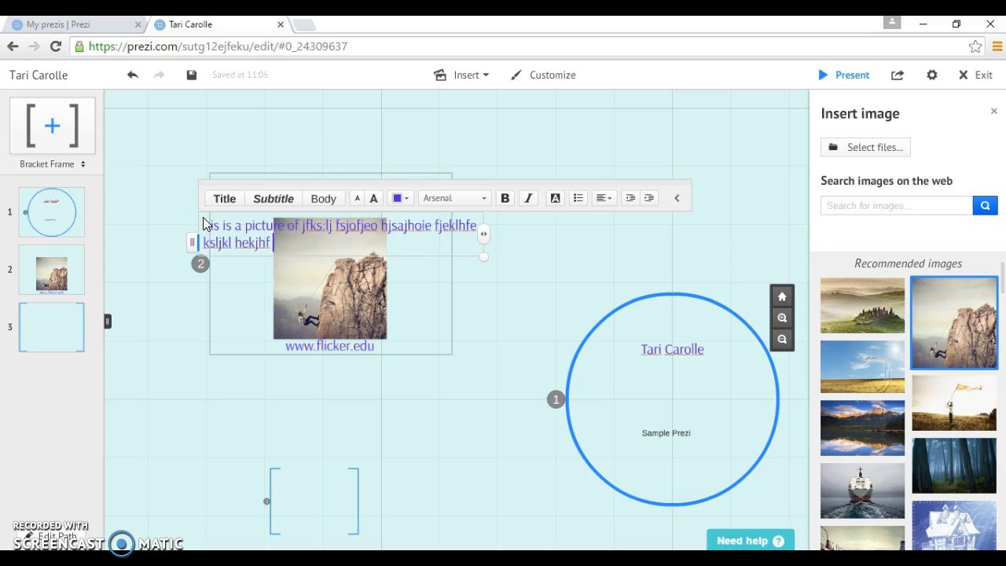
pyautogui.write('hekw;hnfkl fhei;')
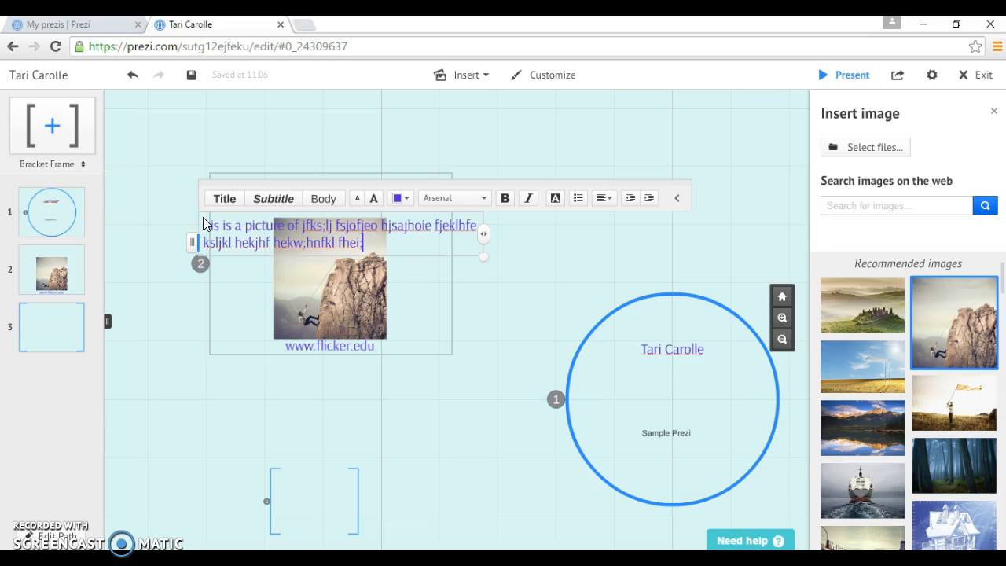
pyautogui.click(323, 476)
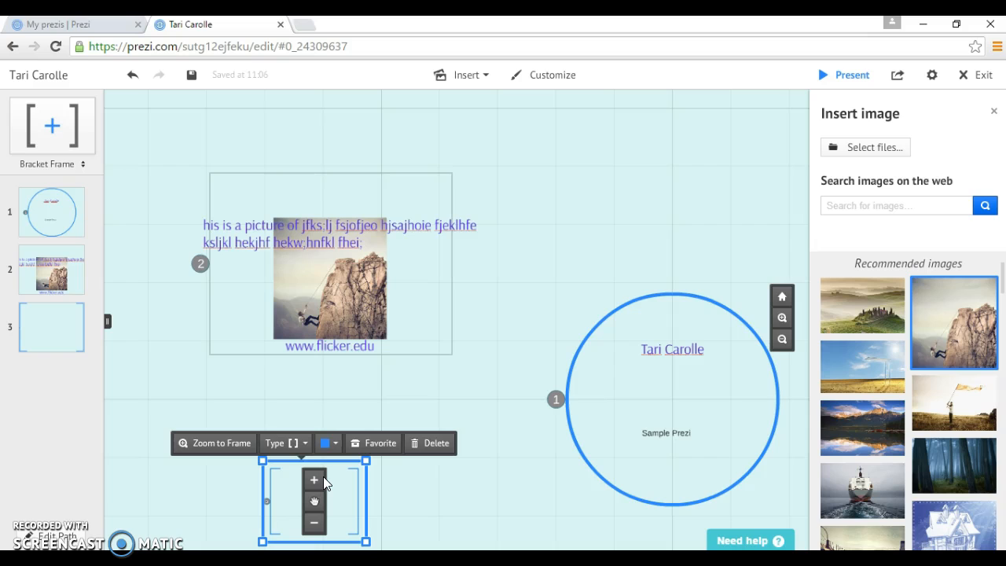
pyautogui.click(532, 421)
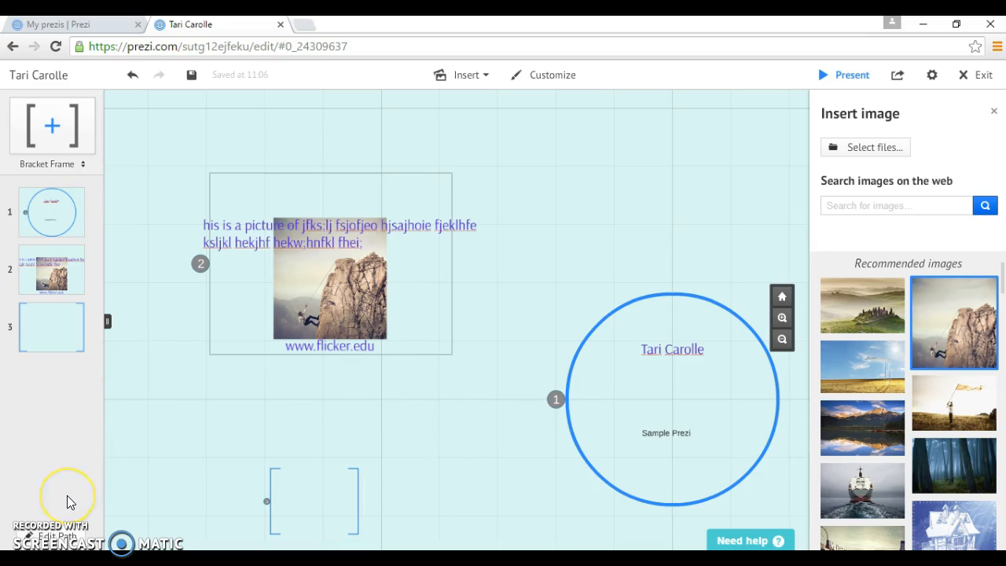
# Enter Edit Path mode with the circle, climber and bracket frames as steps 1–3
pyautogui.click(55, 541)
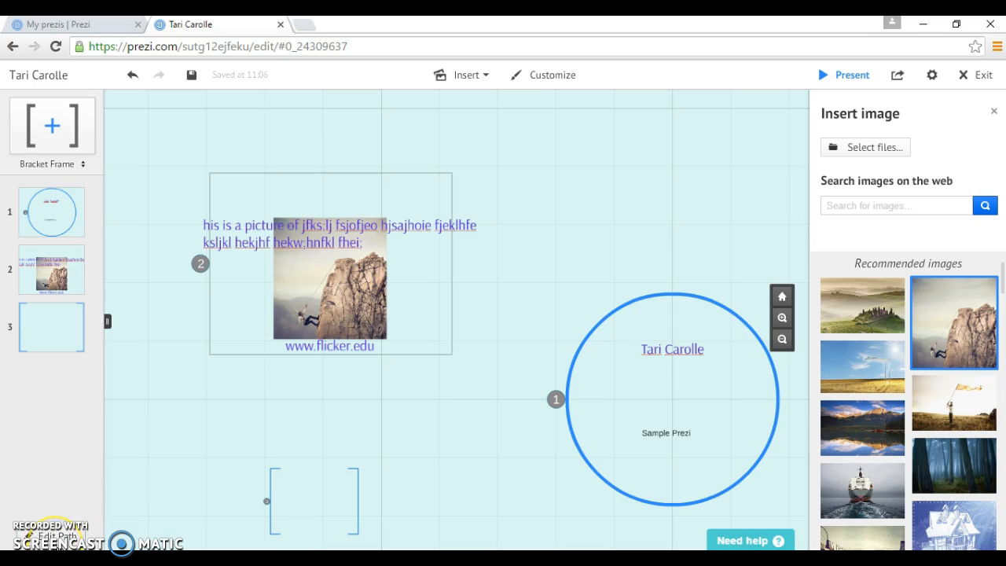
pyautogui.click(53, 534)
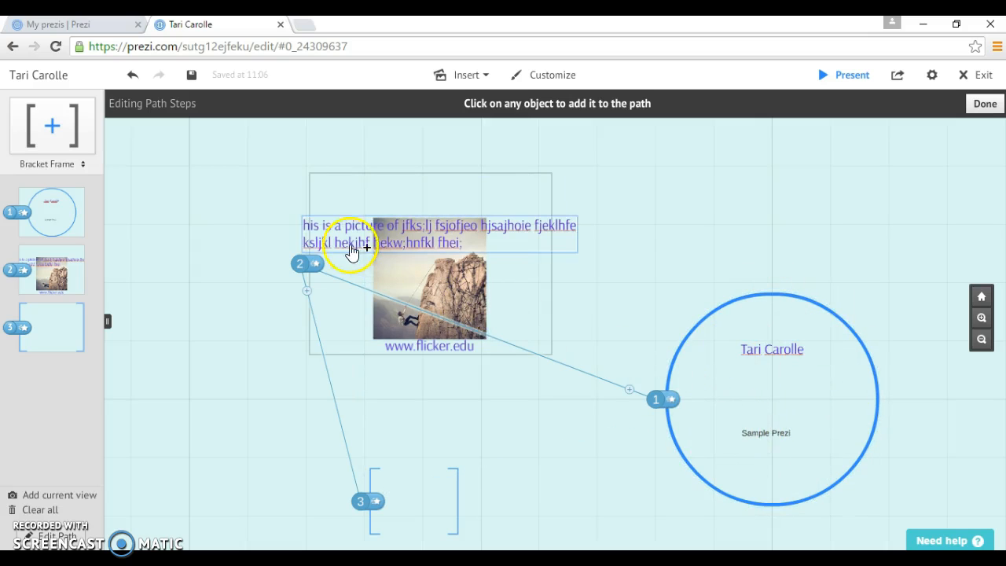
pyautogui.click(306, 267)
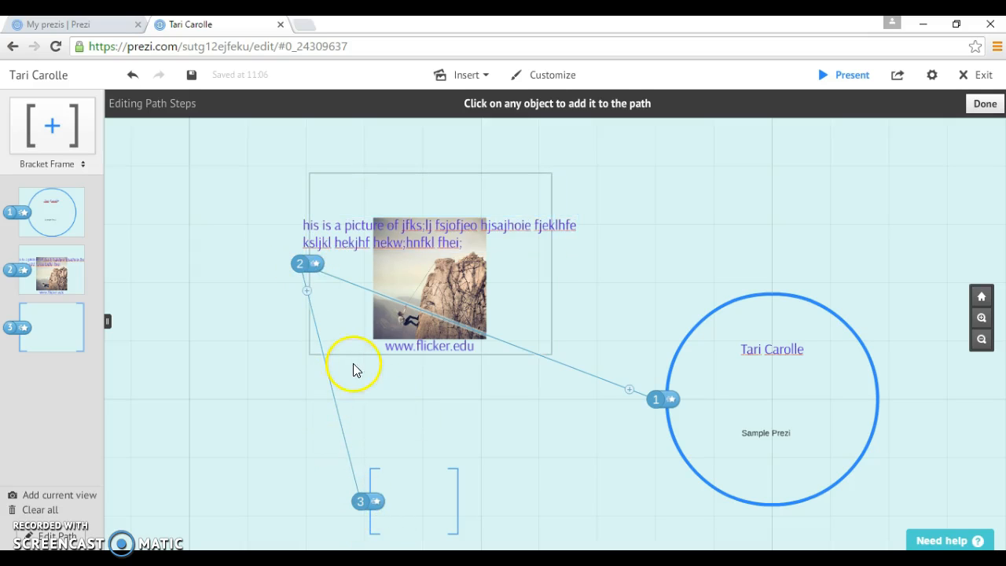
pyautogui.click(684, 426)
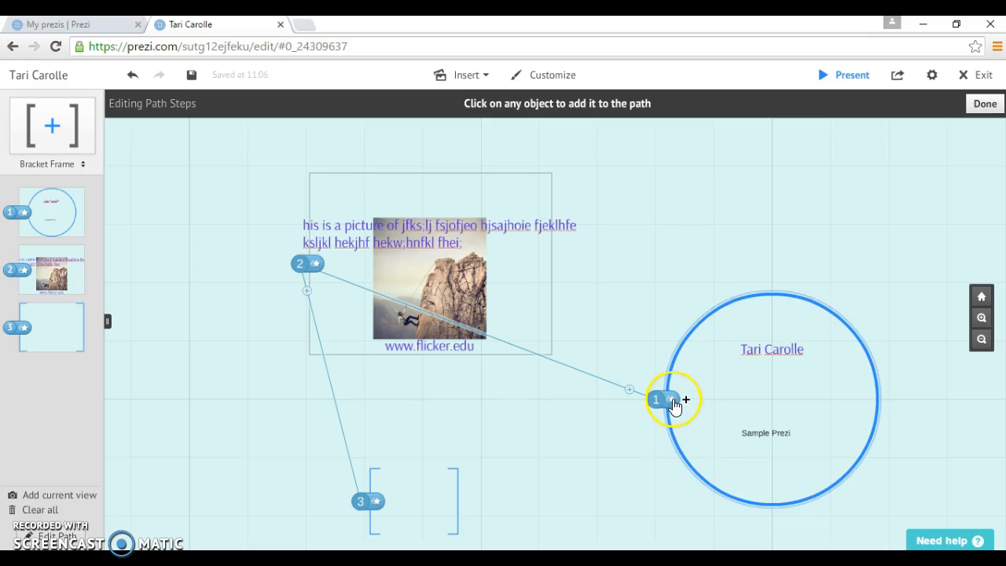
# Give the circle step fade-ins, name title first then Sample Prezi, and preview them
pyautogui.click(671, 400)
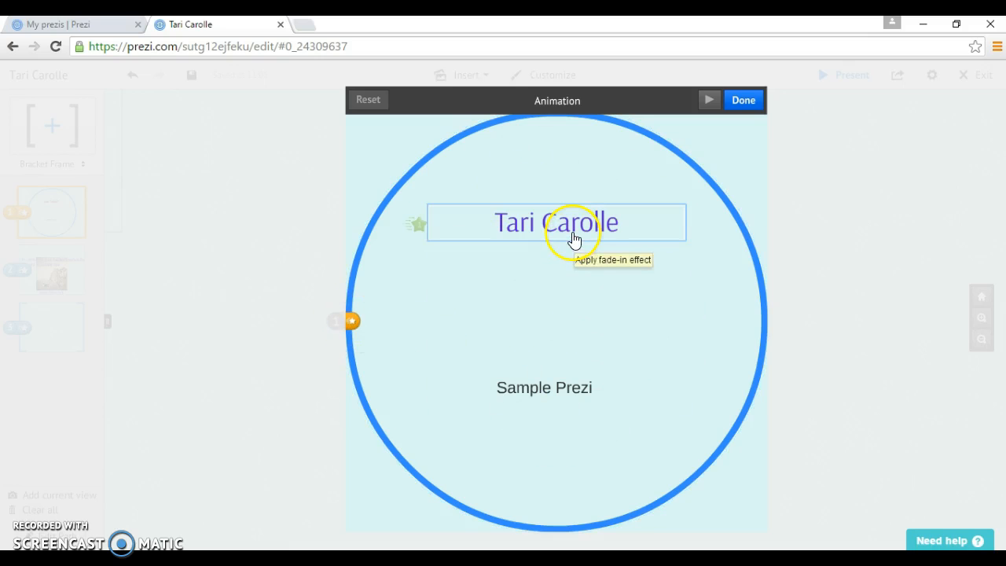
pyautogui.click(495, 222)
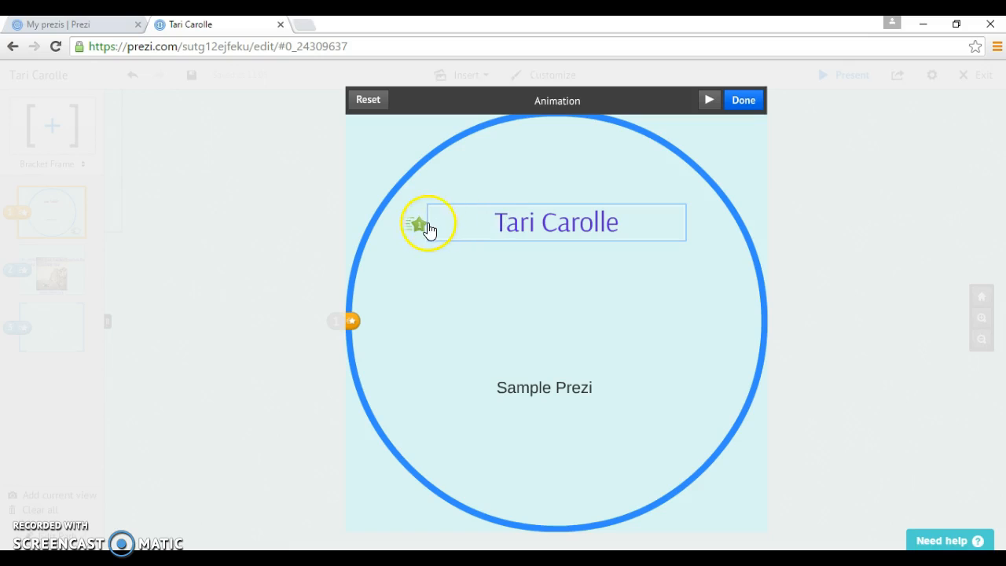
pyautogui.click(709, 101)
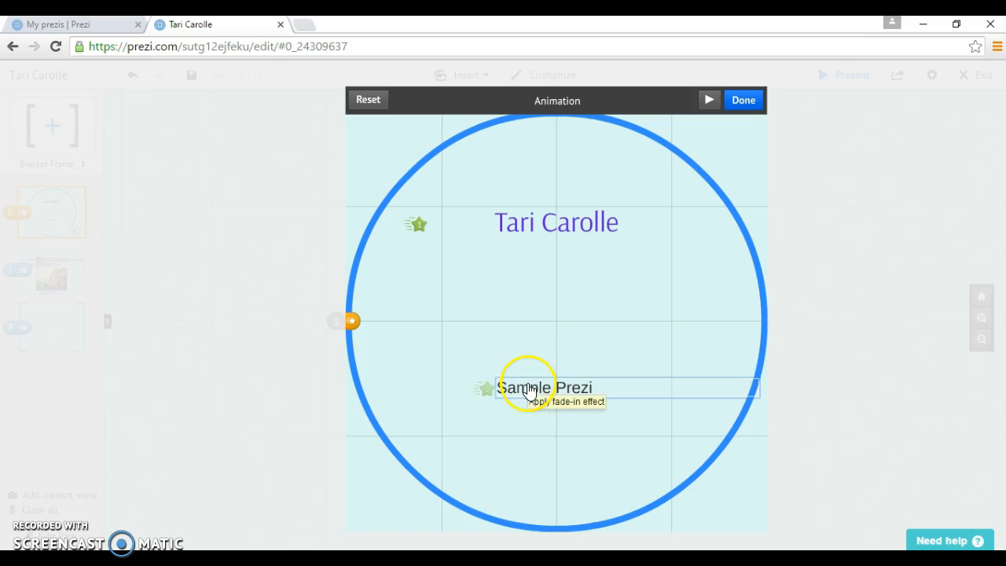
pyautogui.click(501, 395)
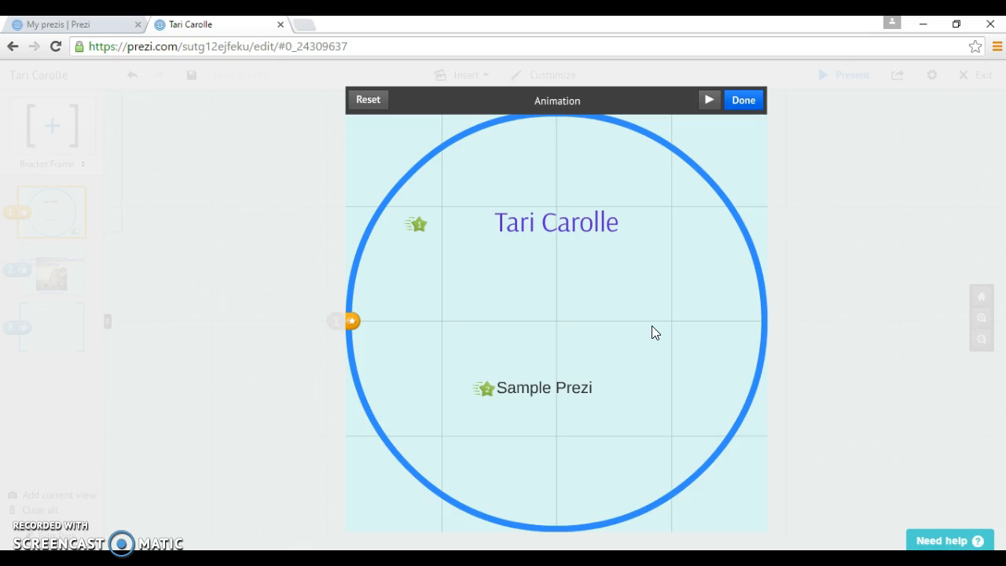
pyautogui.click(743, 101)
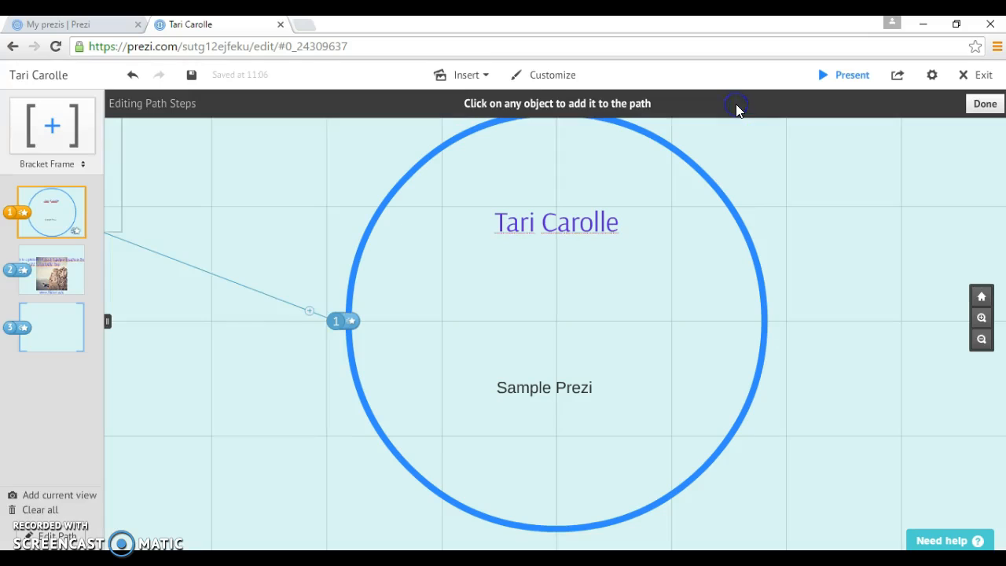
# Add the circle frame as path step 4 so the path ends back on it
pyautogui.click(352, 338)
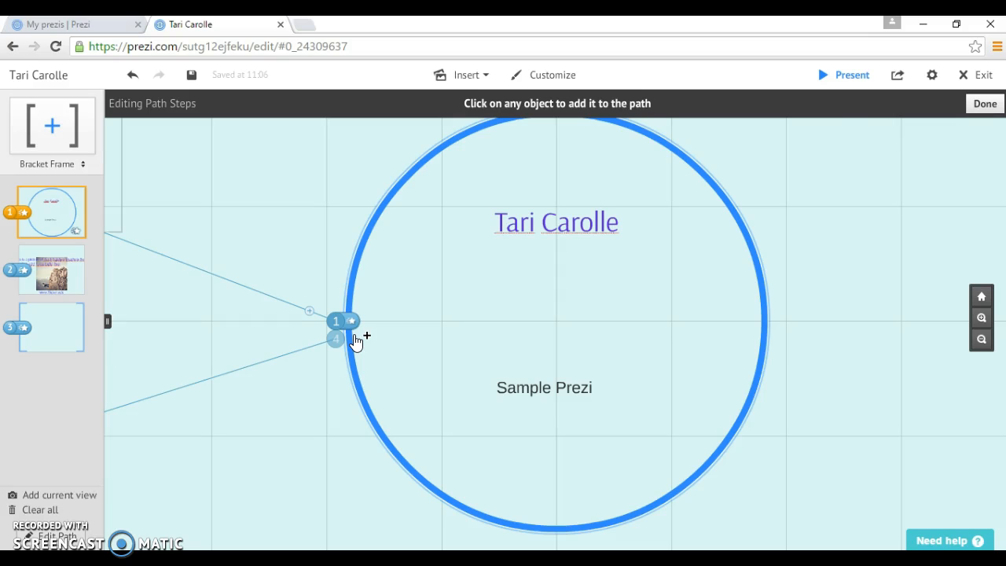
pyautogui.click(354, 339)
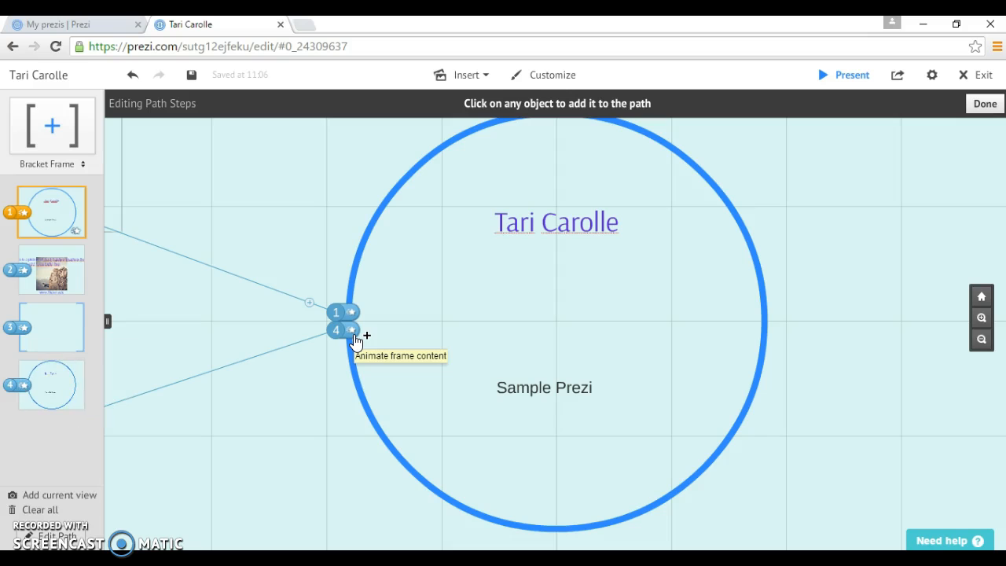
pyautogui.moveTo(520, 278); pyautogui.dragTo(542, 328)
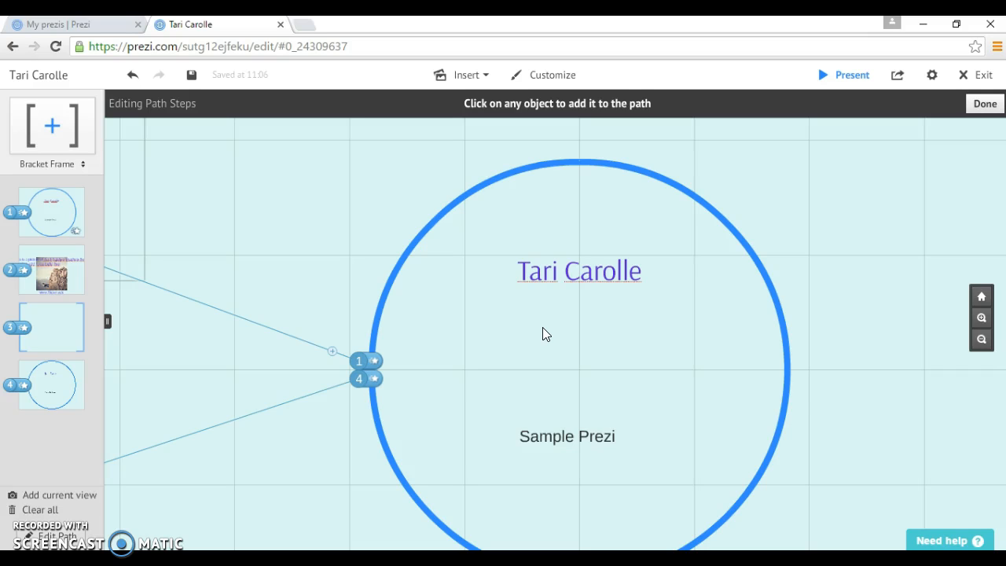
# Present the path full screen through every step, then exit and save the prezi
pyautogui.click(846, 78)
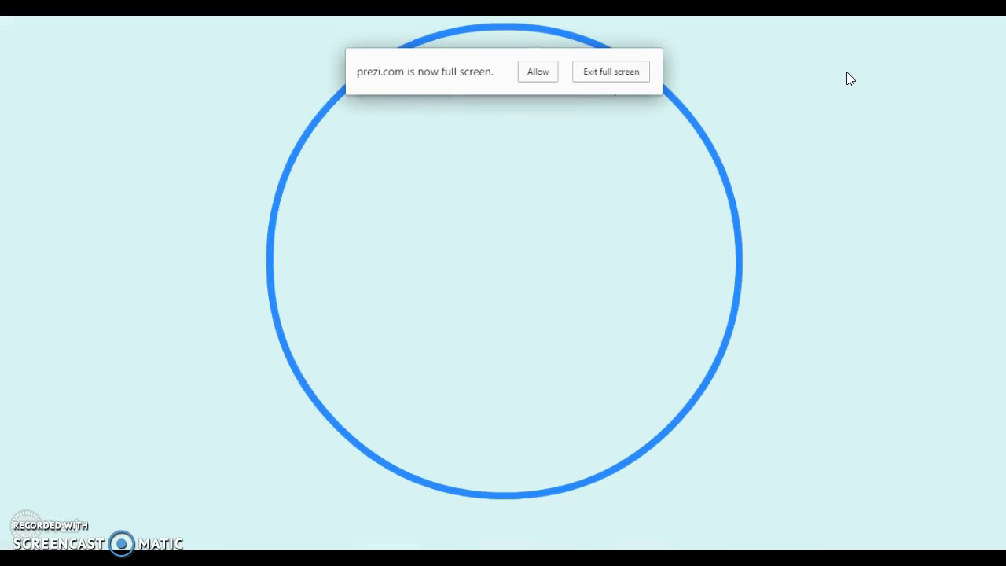
pyautogui.click(846, 73)
pyautogui.click(847, 73)
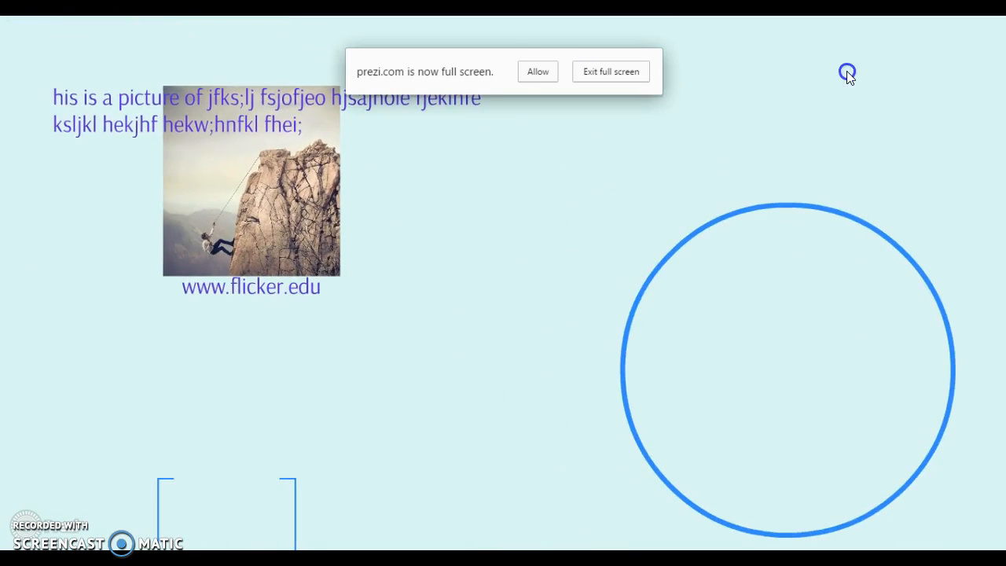
pyautogui.click(847, 73)
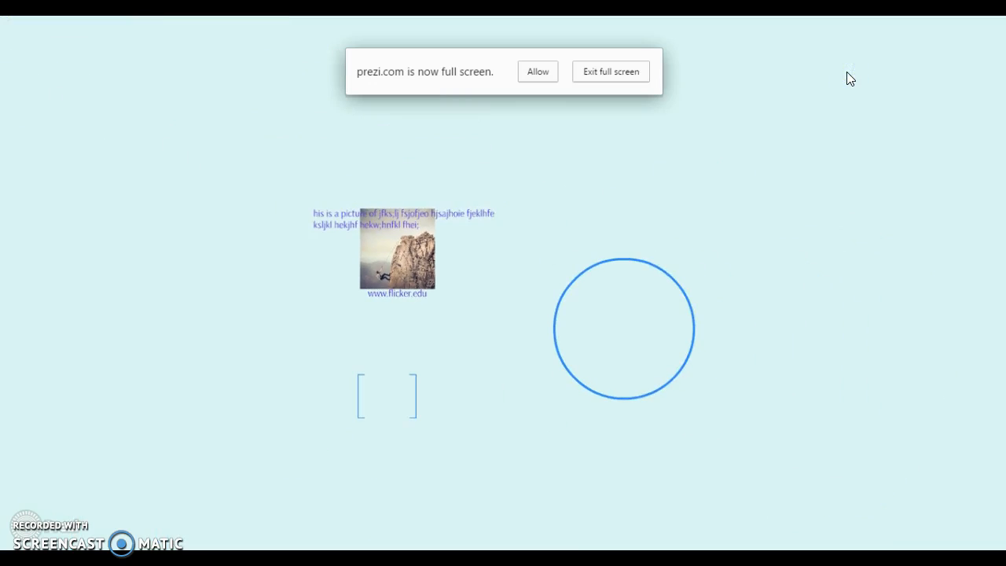
pyautogui.click(847, 73)
pyautogui.click(549, 76)
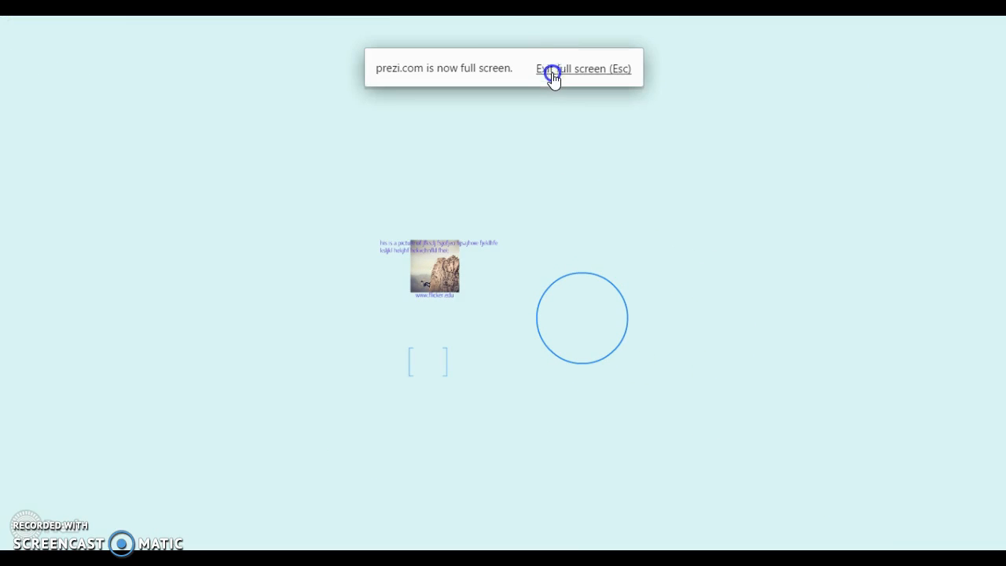
pyautogui.click(552, 76)
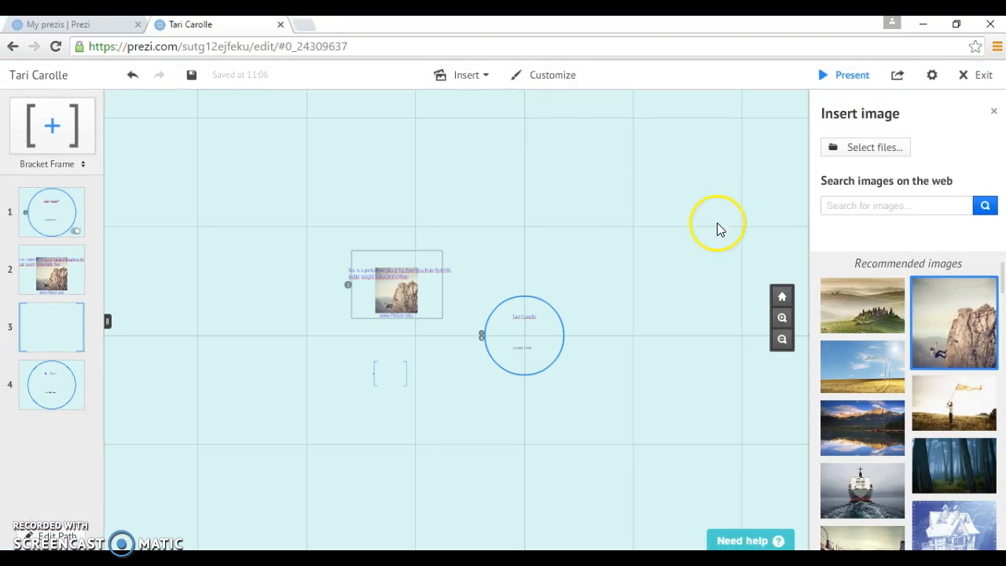
pyautogui.click(981, 77)
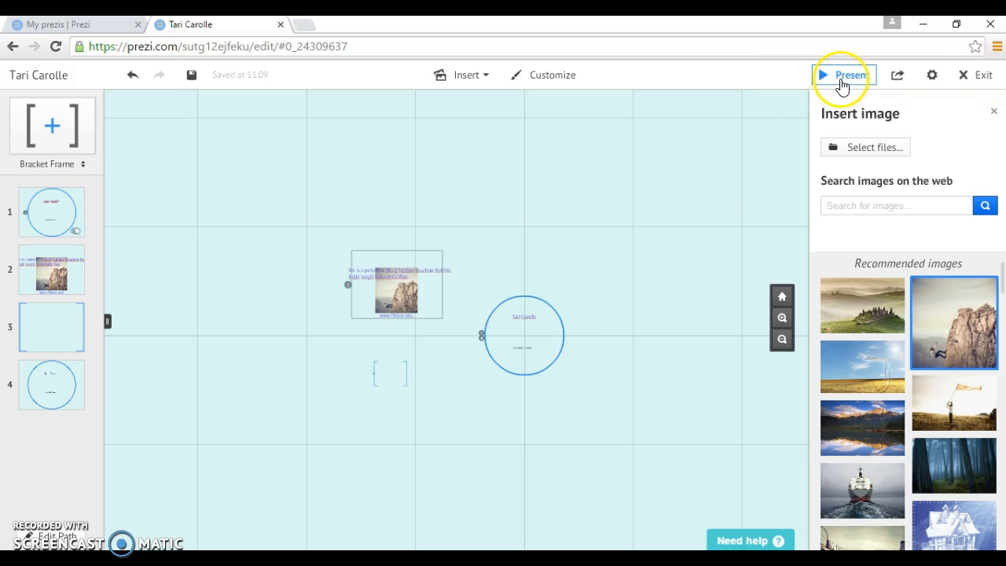
# Play the saved prezi on its viewer page through all steps to the closing circle, then choose Edit
pyautogui.click(841, 82)
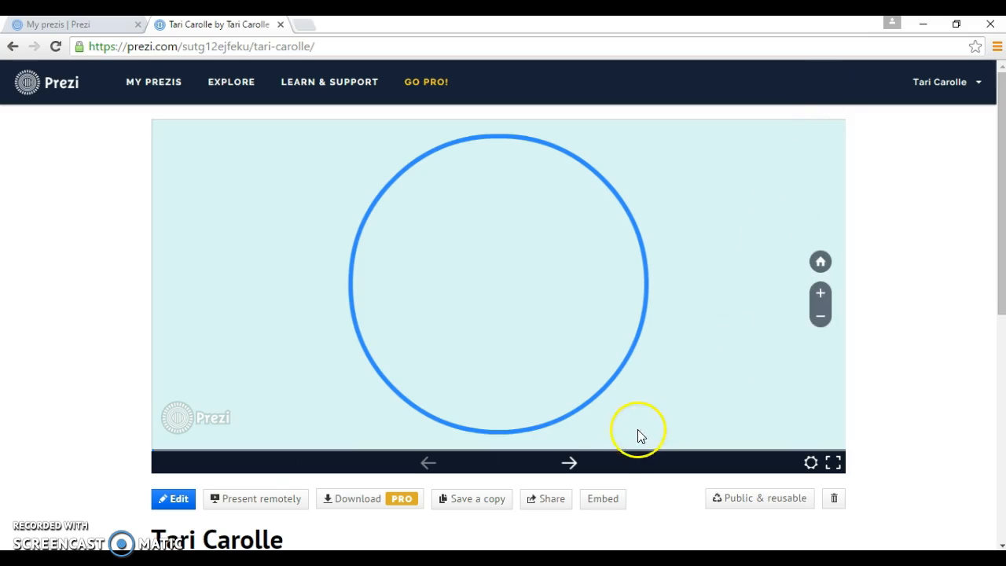
pyautogui.click(569, 463)
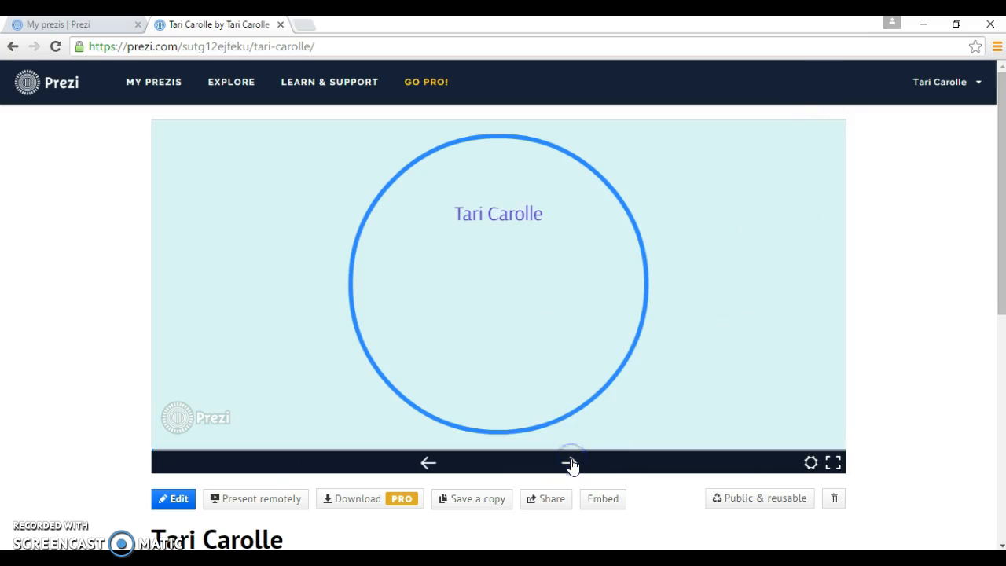
pyautogui.click(571, 464)
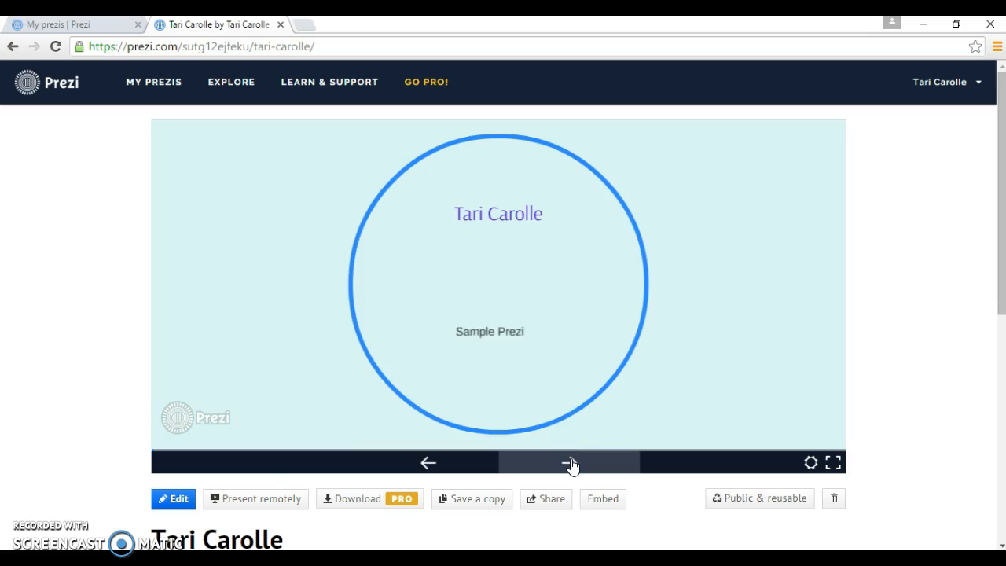
pyautogui.click(570, 464)
pyautogui.click(570, 463)
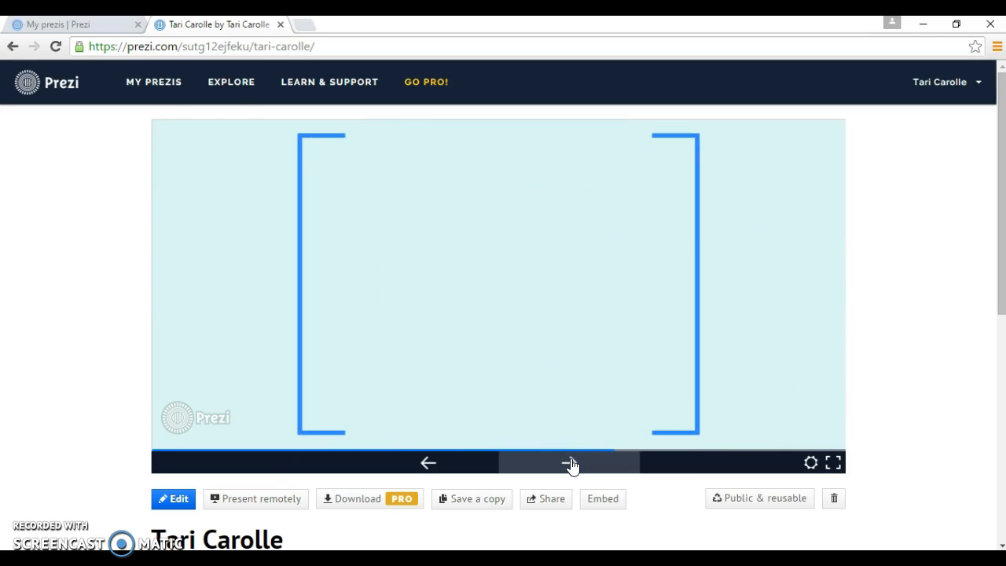
pyautogui.click(570, 463)
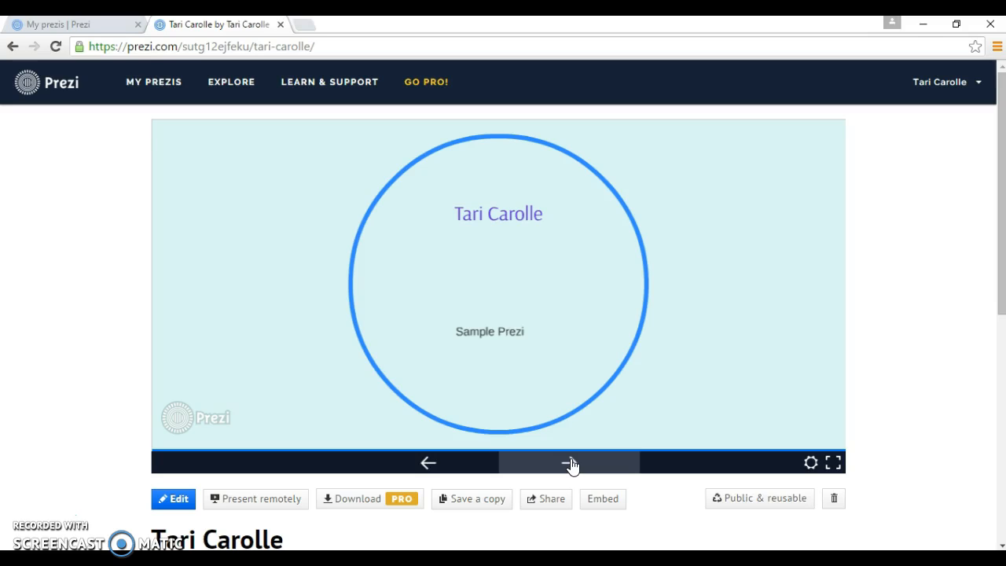
pyautogui.click(570, 462)
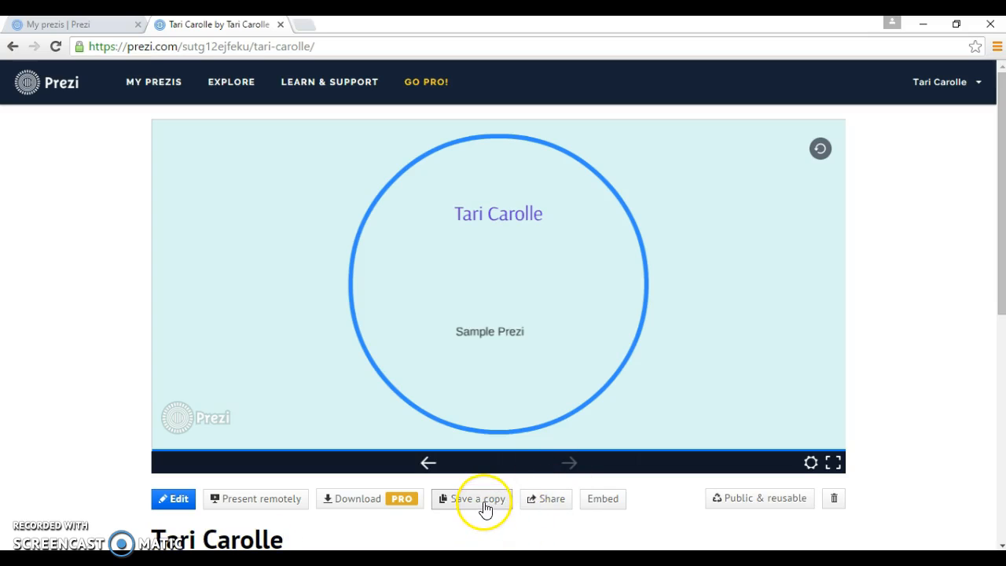
pyautogui.click(181, 502)
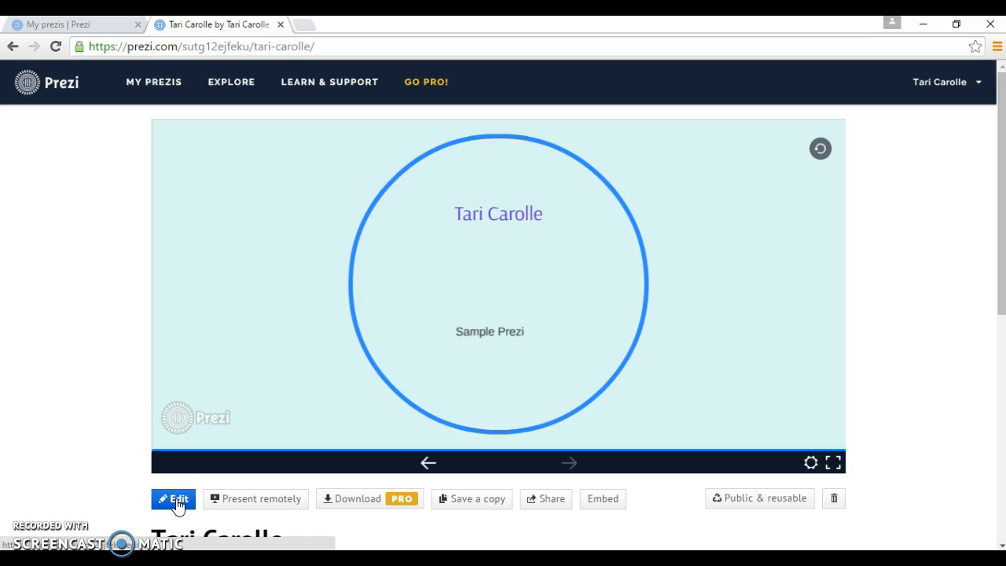
# Reload the prezi in the editor from its viewer page
pyautogui.click(177, 503)
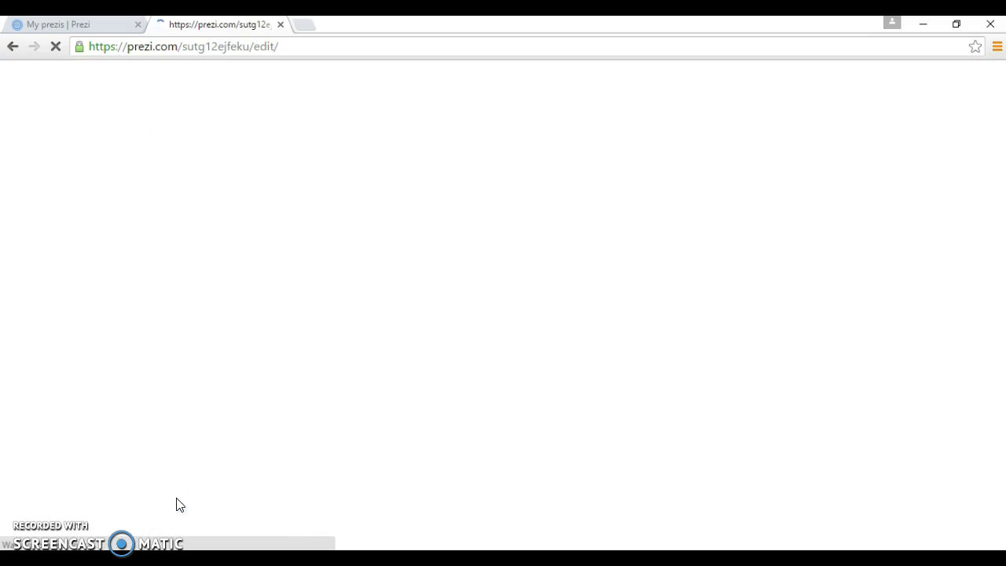